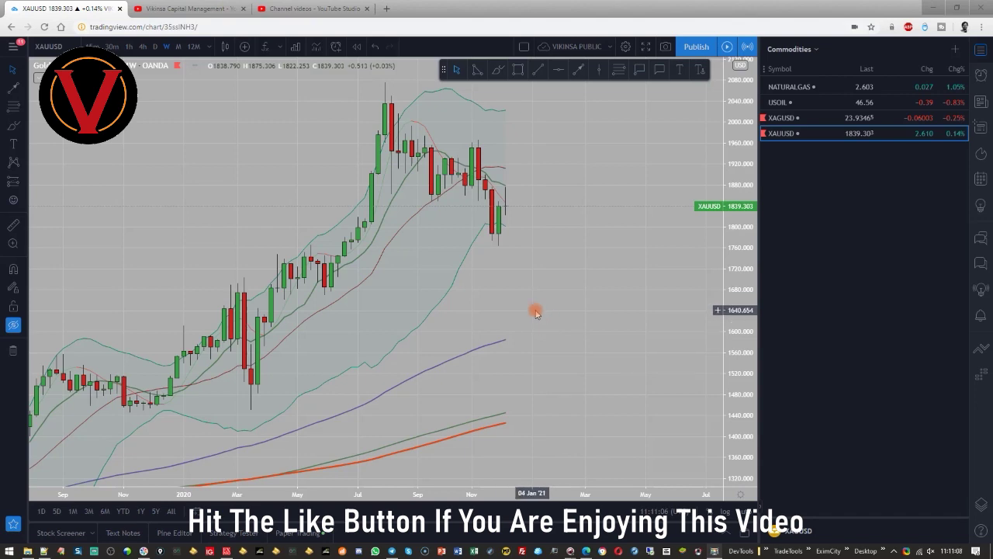
Step: Switch the gold chart to the monthly timeframe and examine the price trend from 2011 through the latest December 2020 candle
left_click_drag(525, 316, 561, 290)
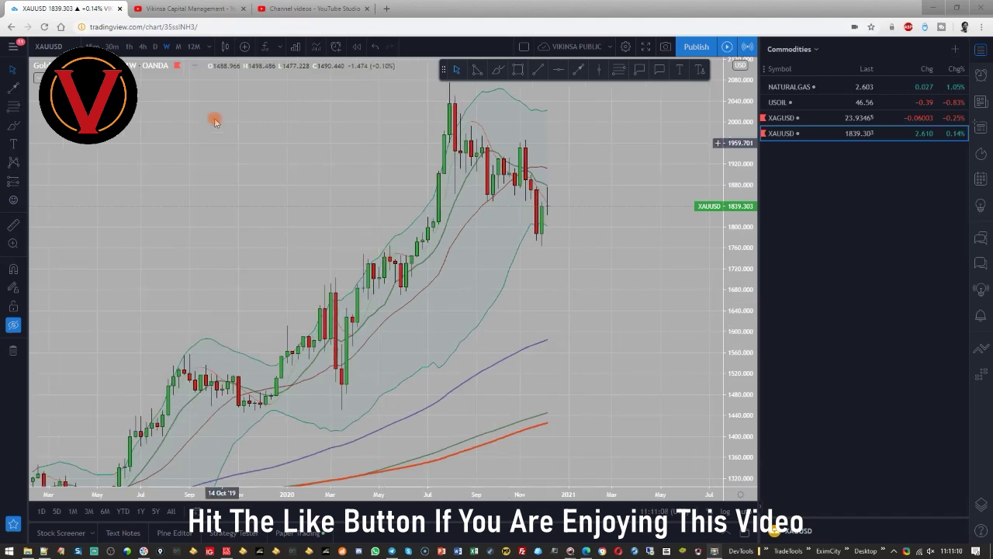
left_click(180, 47)
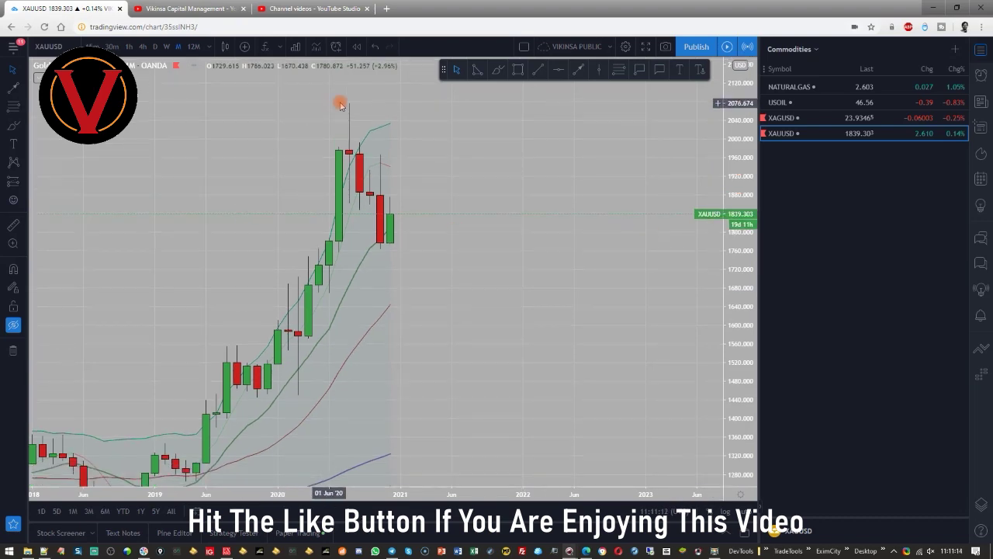
scroll(521, 371, "down", 5)
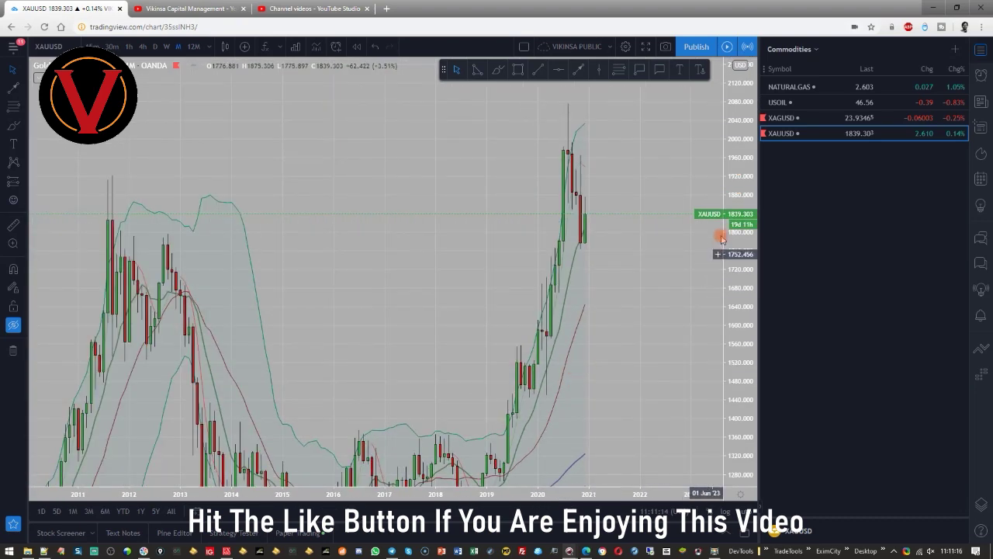
left_click_drag(666, 399, 644, 395)
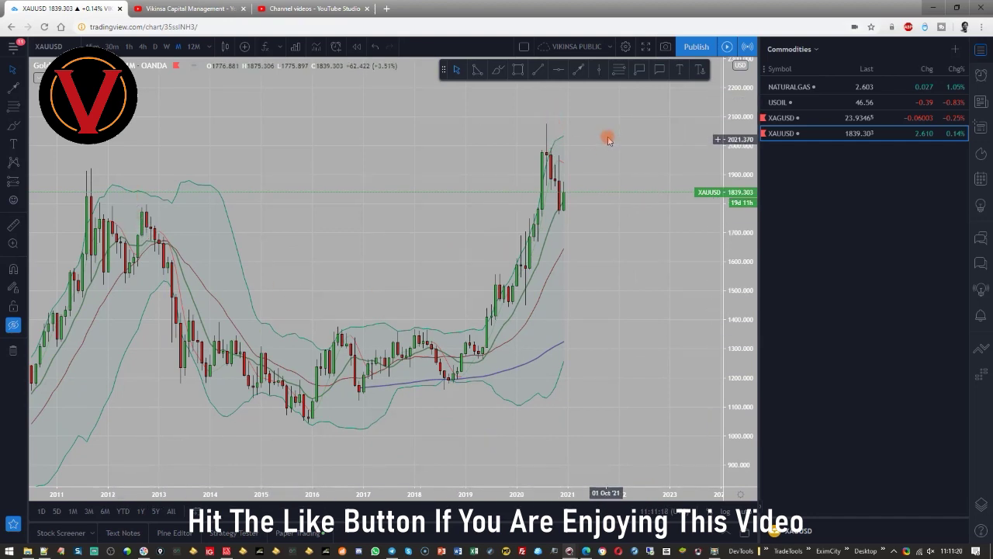
left_click_drag(608, 137, 584, 151)
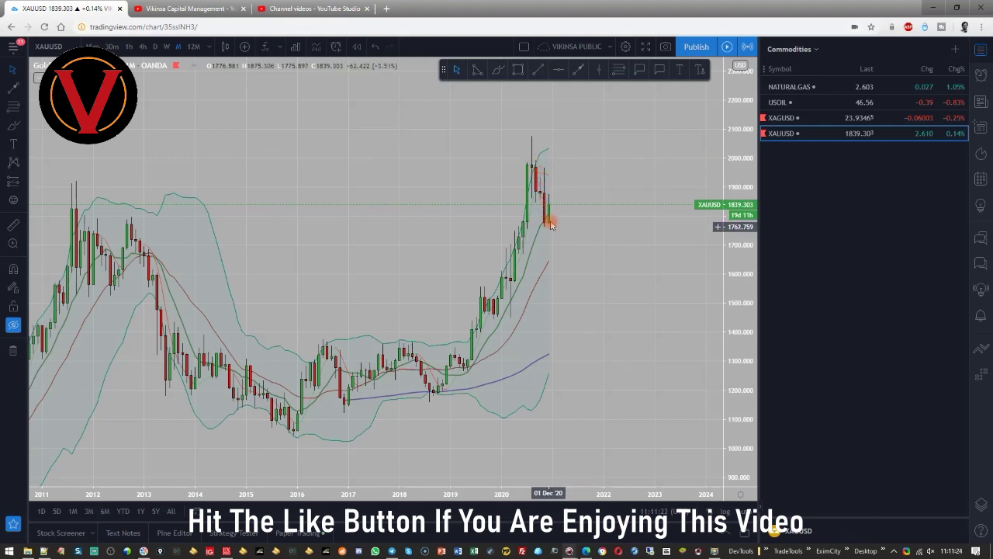
left_click_drag(598, 273, 479, 264)
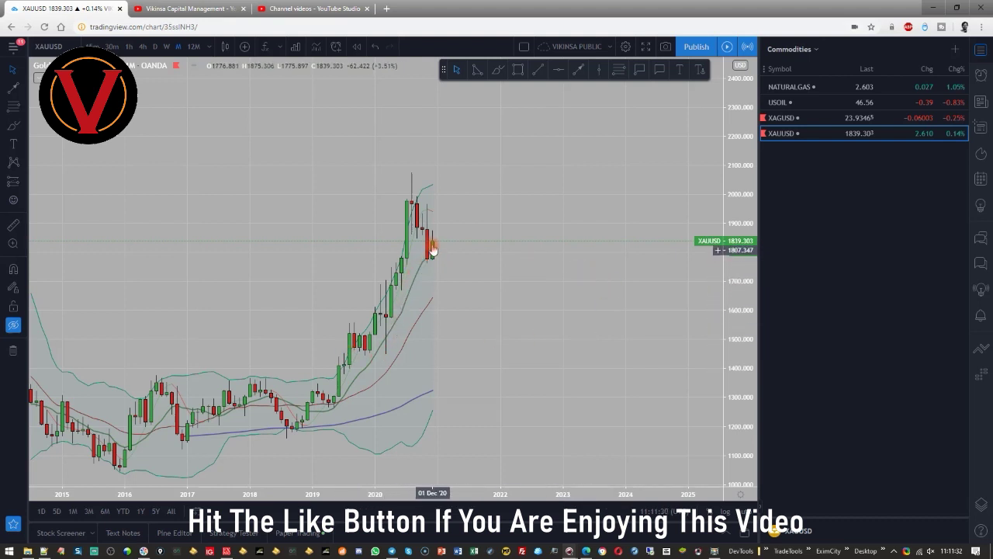
scroll(714, 334, "up", 3)
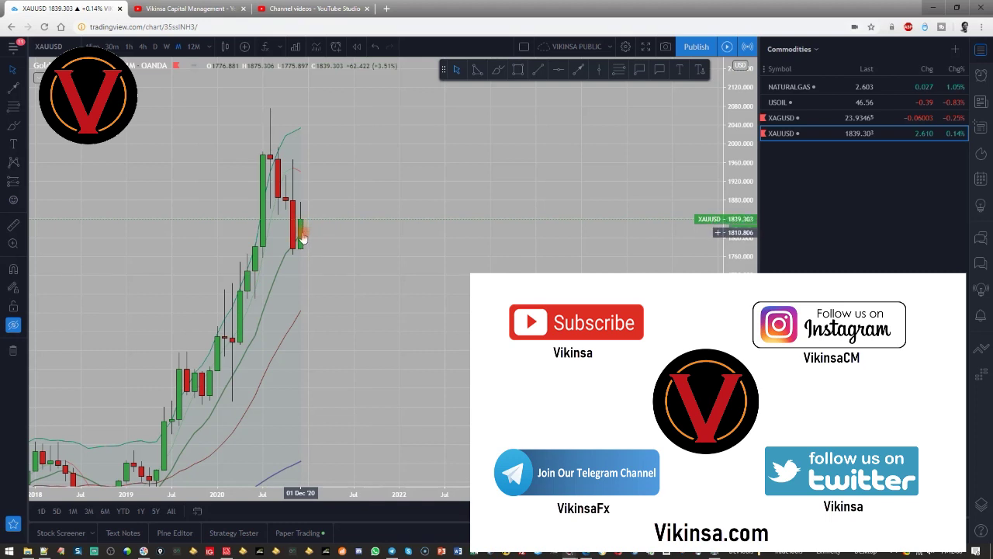
Step: Switch the chart to the weekly timeframe and examine the most recent November and December 2020 candles up close
left_click(166, 47)
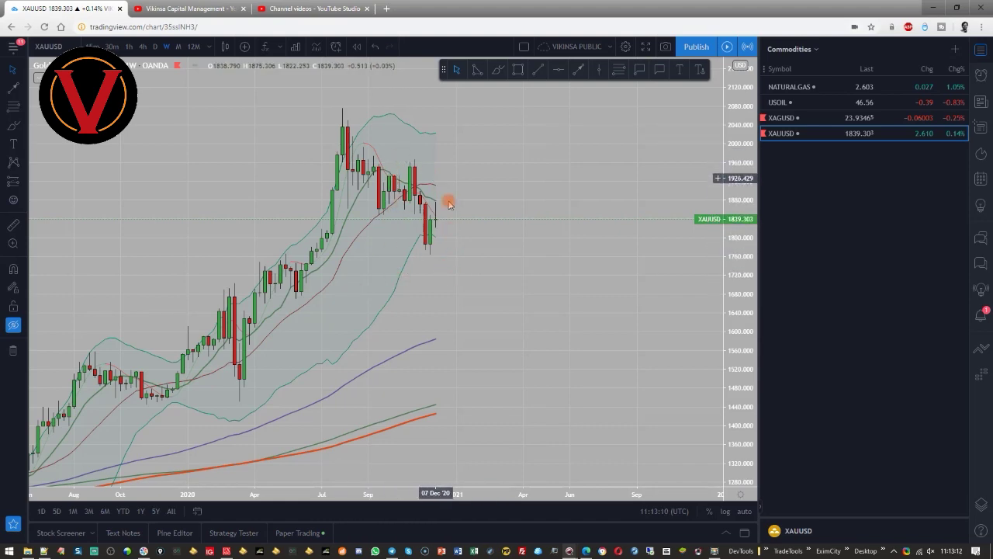
scroll(495, 182, "up", 5)
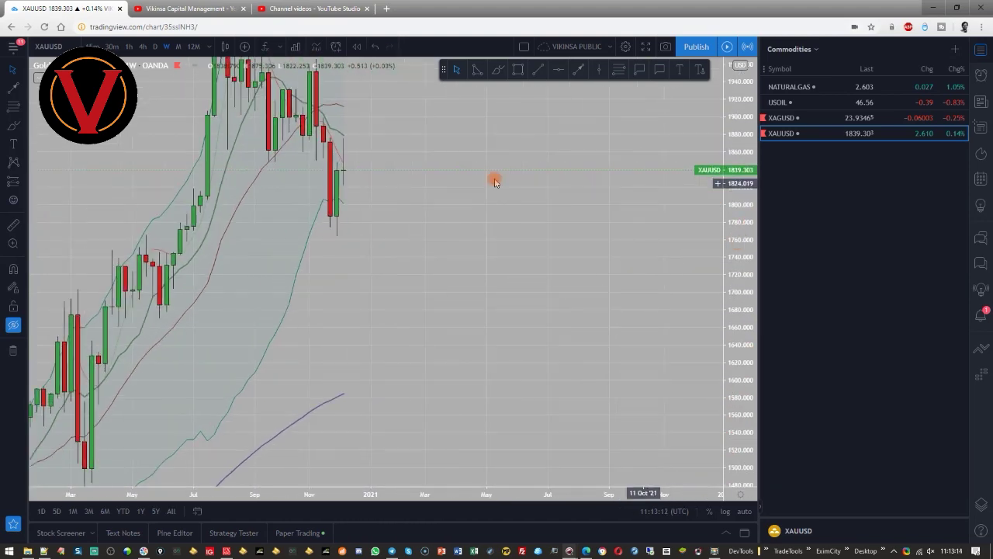
scroll(495, 182, "up", 5)
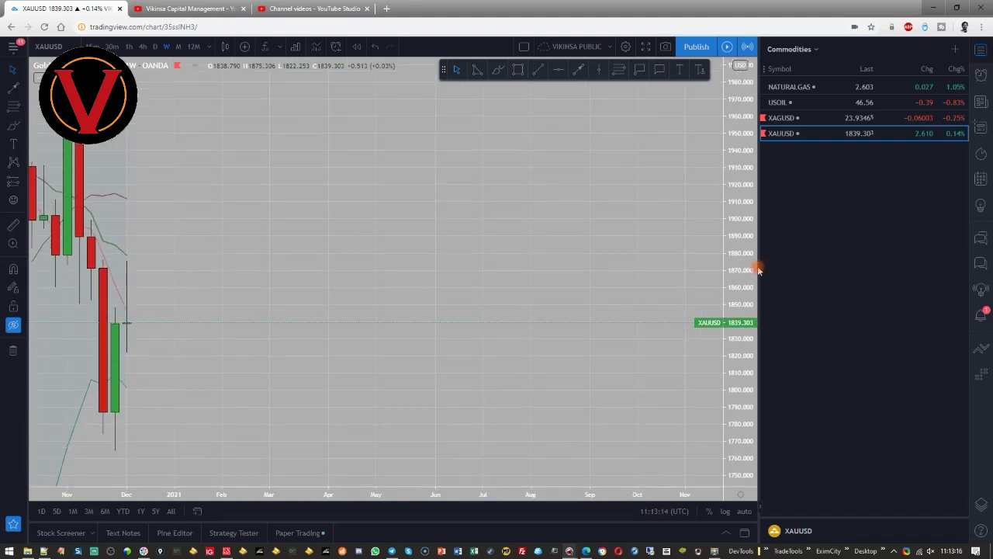
scroll(534, 262, "left", 5)
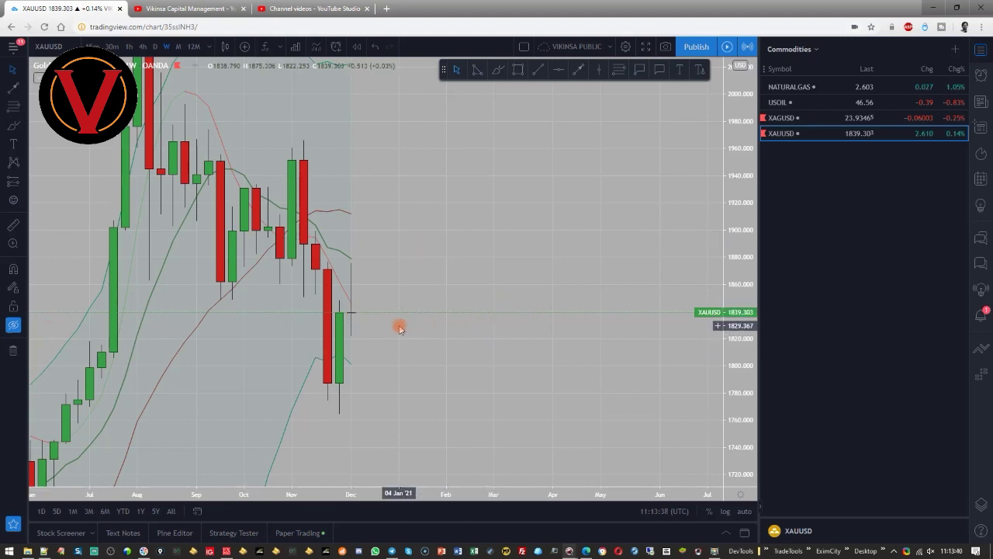
scroll(383, 331, "up", 3)
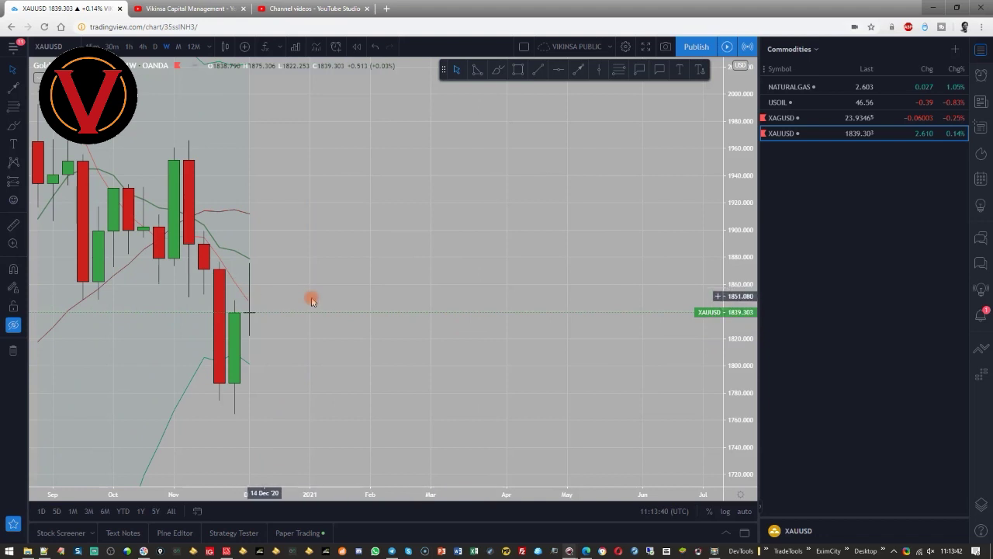
left_click_drag(311, 301, 470, 303)
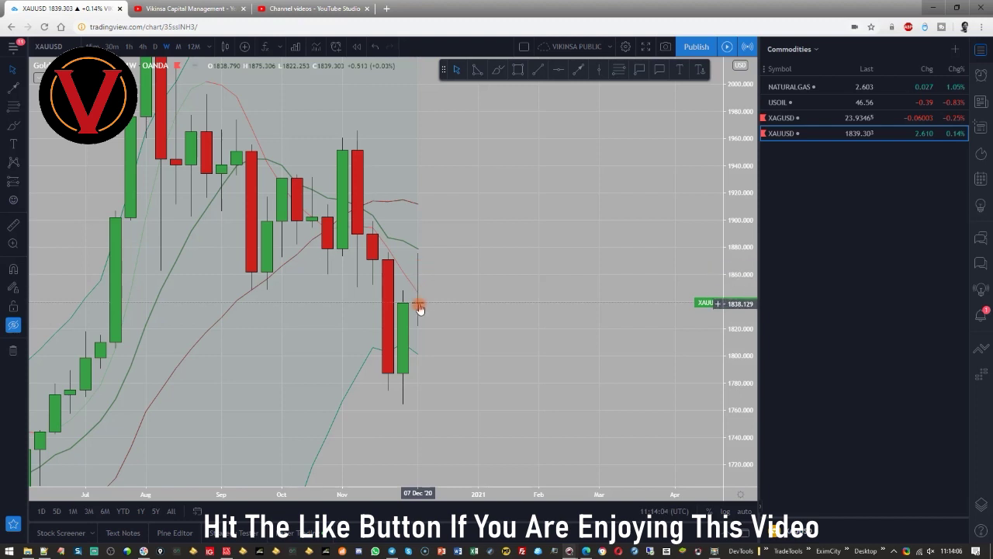
scroll(641, 317, "up", 3)
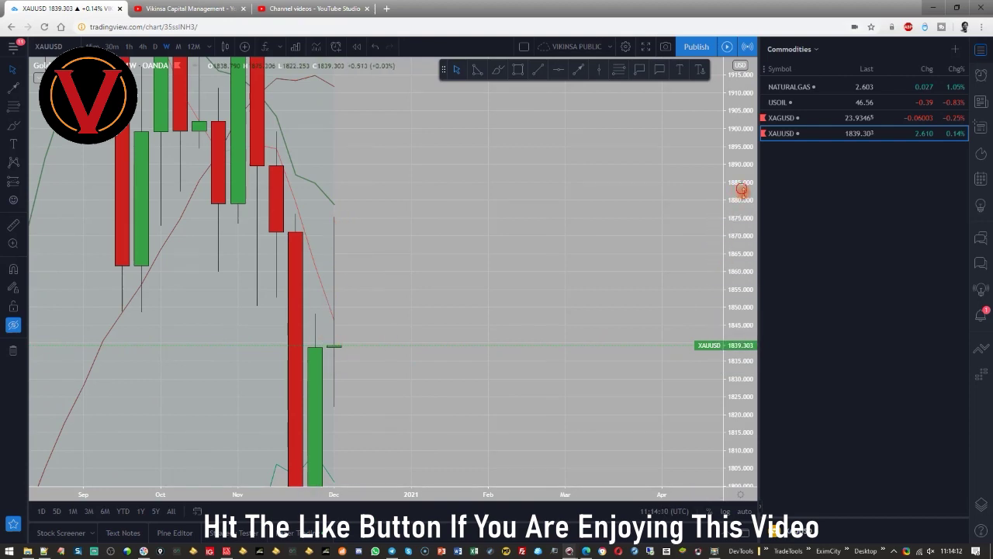
left_click_drag(741, 190, 538, 293)
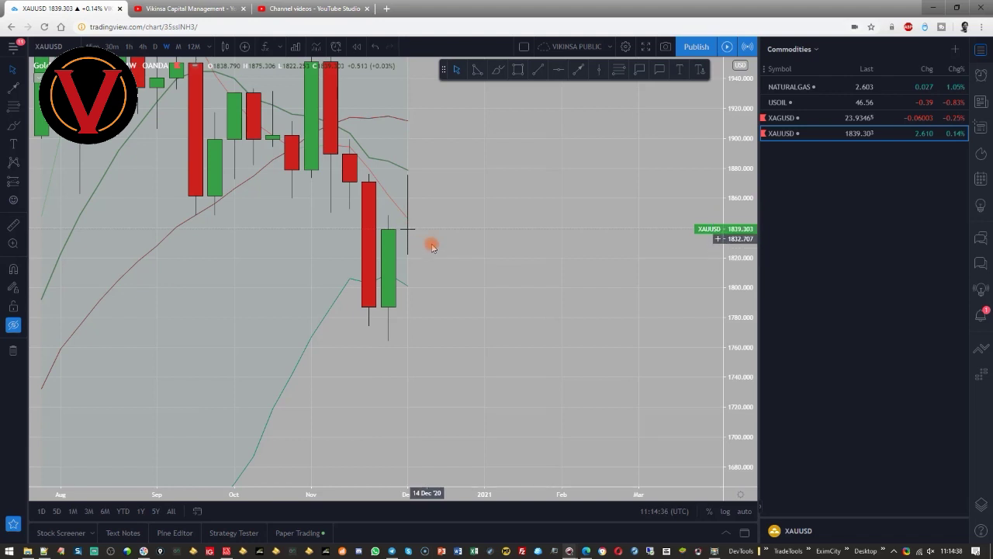
Step: Show the hidden drawings and delete the upward arrow running from the late November low into the FCP Zone at 1848.000–1856.602
left_click(14, 325)
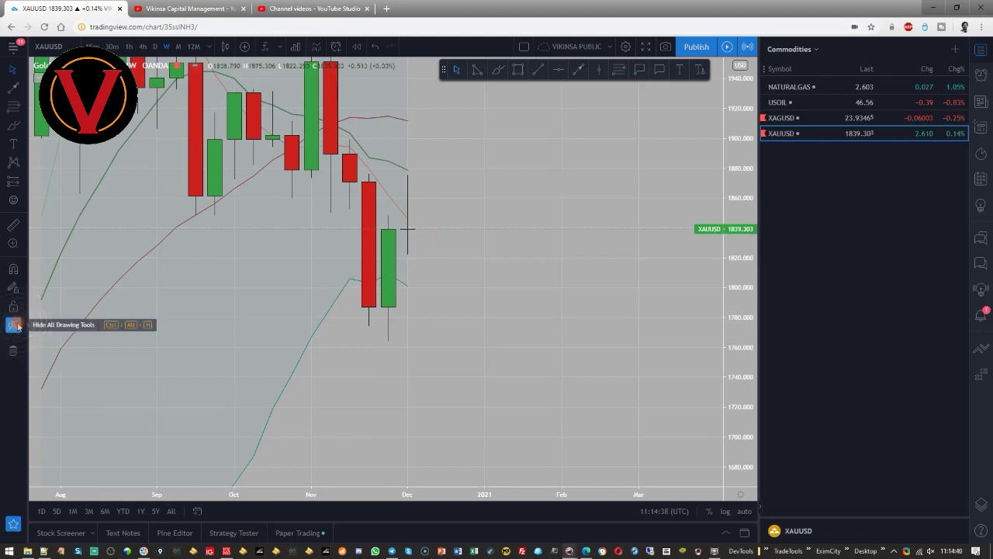
left_click(14, 325)
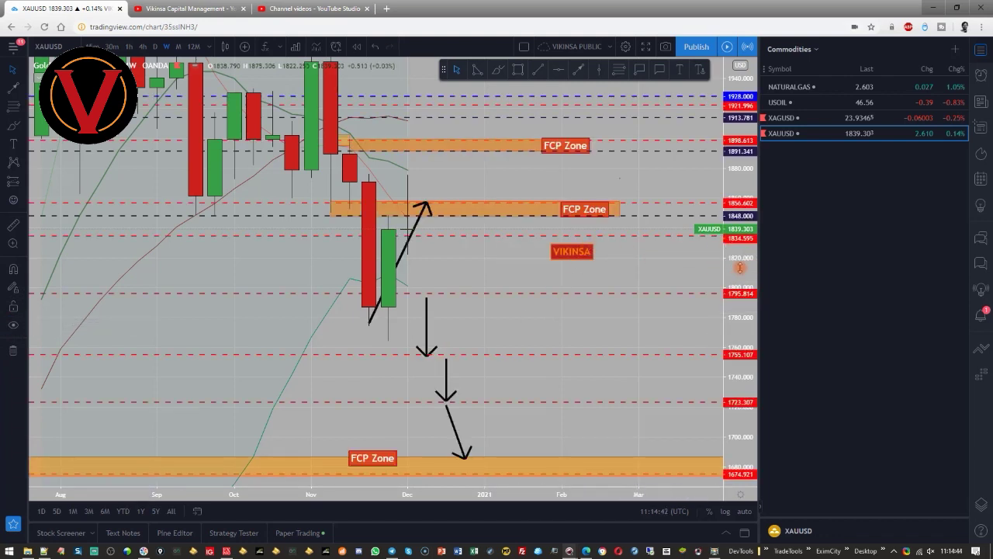
left_click_drag(676, 271, 590, 268)
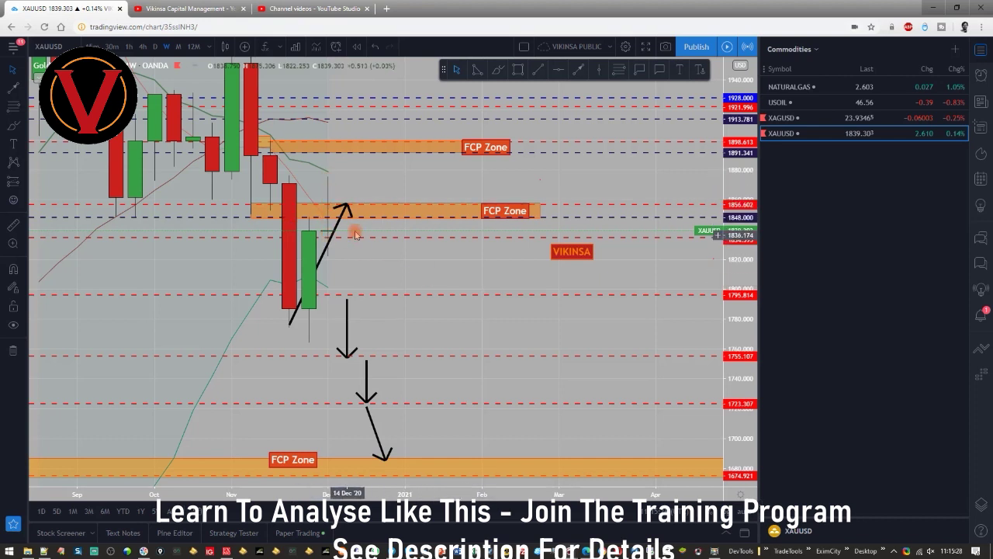
left_click(312, 277)
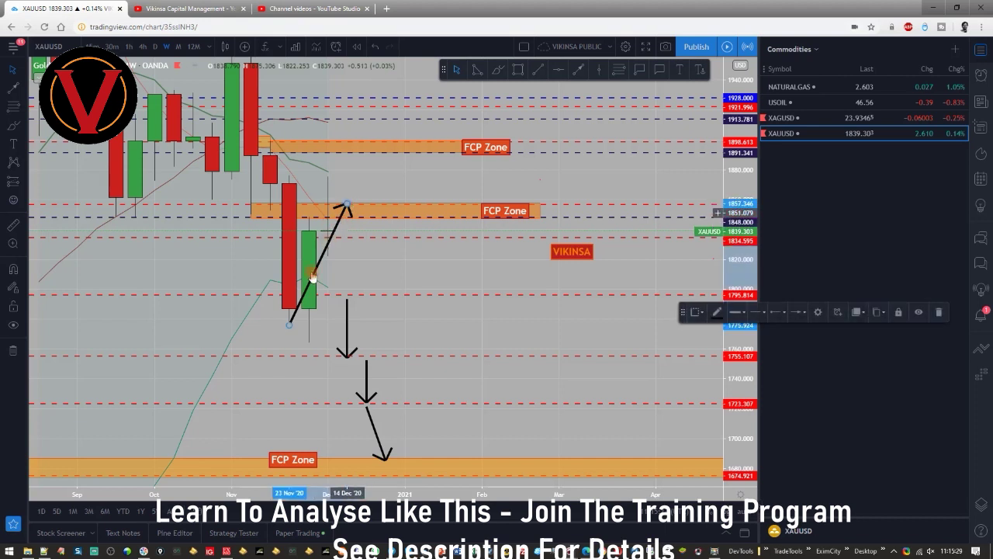
left_click(336, 228)
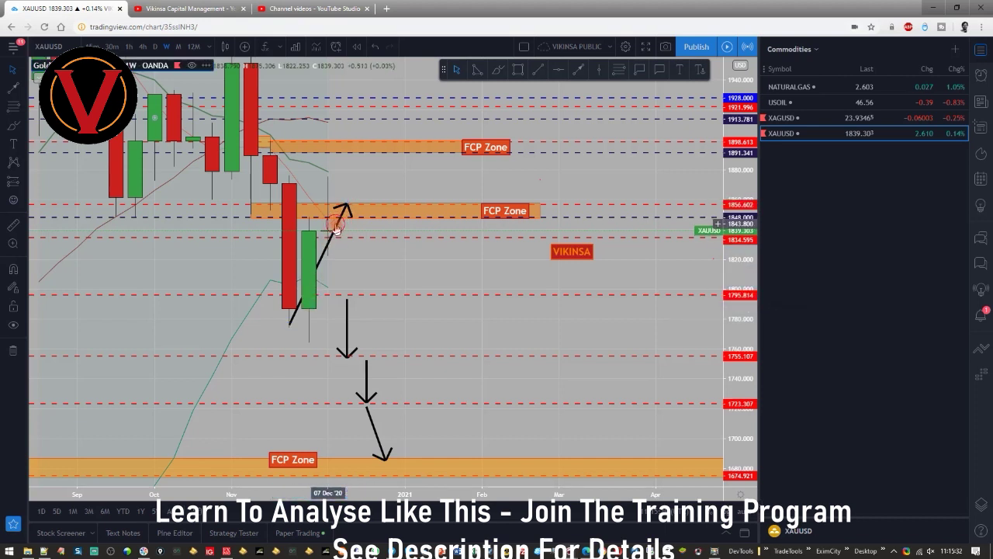
left_click(338, 228)
key("Delete")
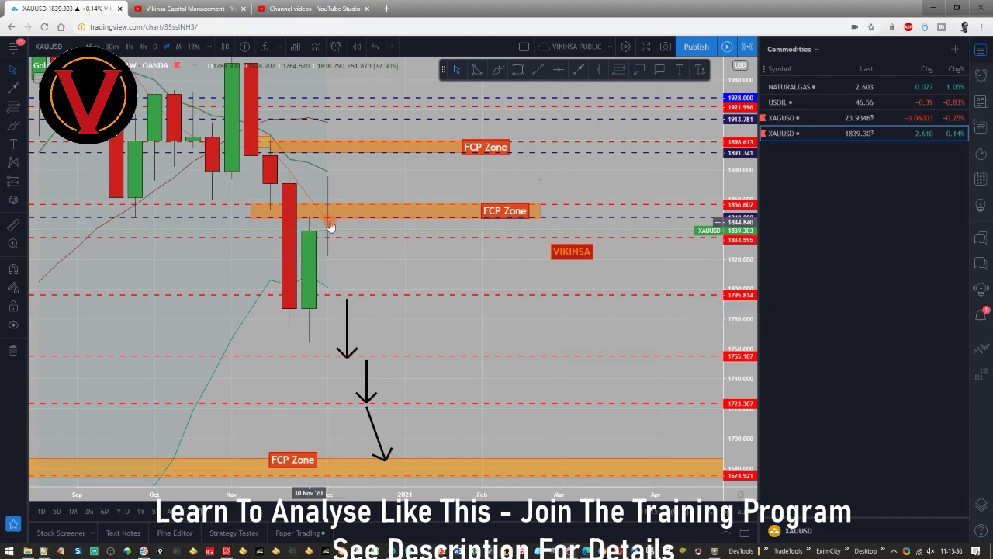
Step: On the daily timeframe, draw an upward arrow between the FCP Zones from about 1857 to 1891 and add a horizontal line at 1875.344
left_click(158, 47)
scroll(401, 223, "down", 5)
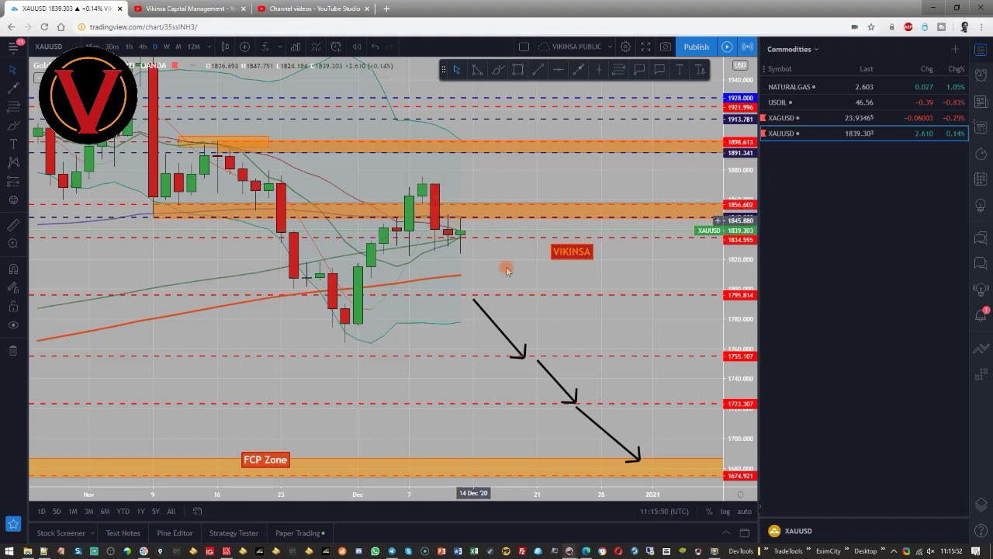
left_click_drag(437, 241, 291, 225)
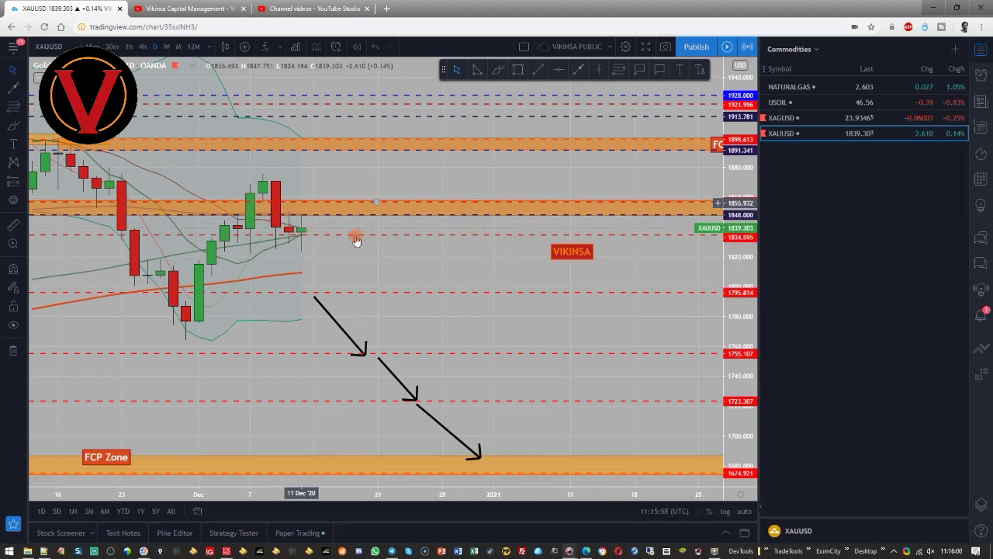
scroll(402, 251, "down", 5)
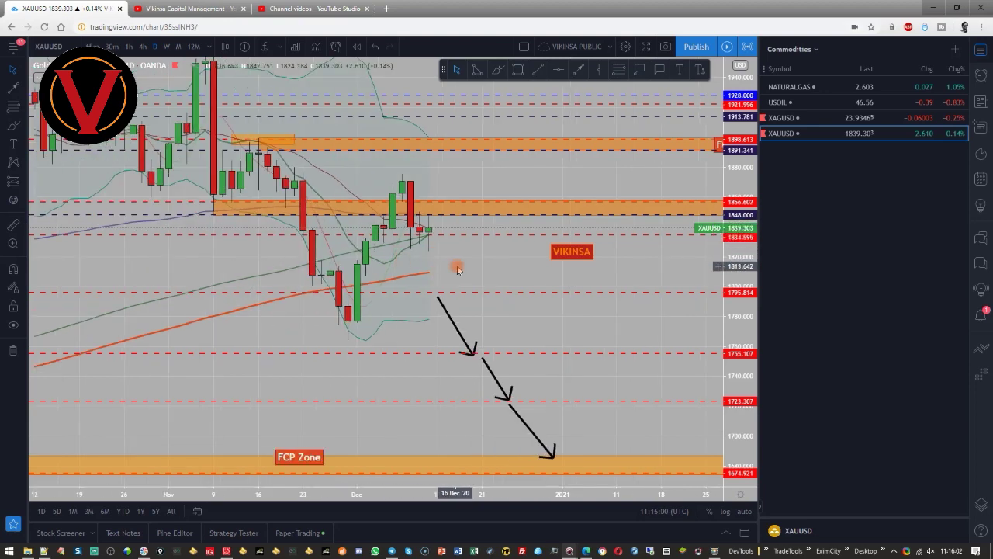
left_click_drag(454, 279, 432, 288)
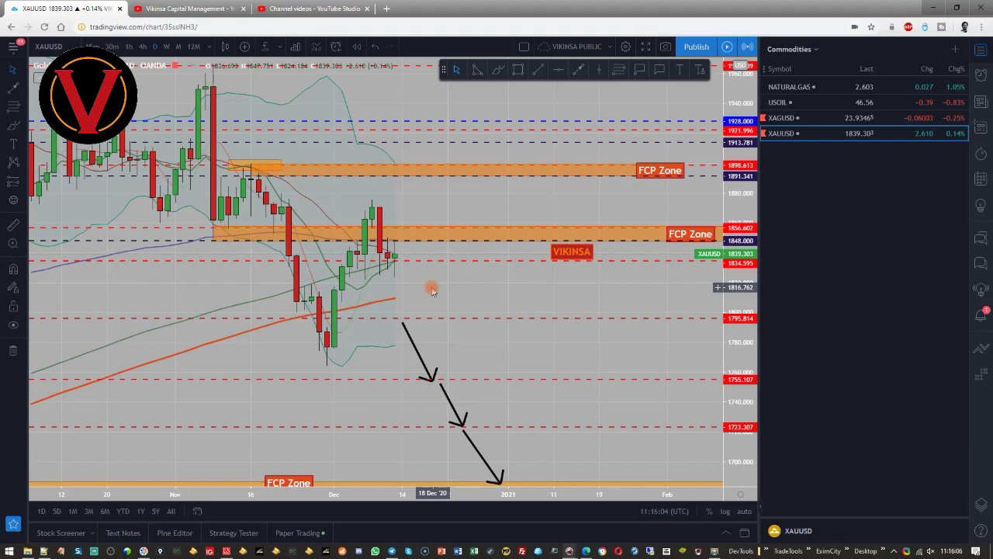
left_click_drag(433, 289, 393, 287)
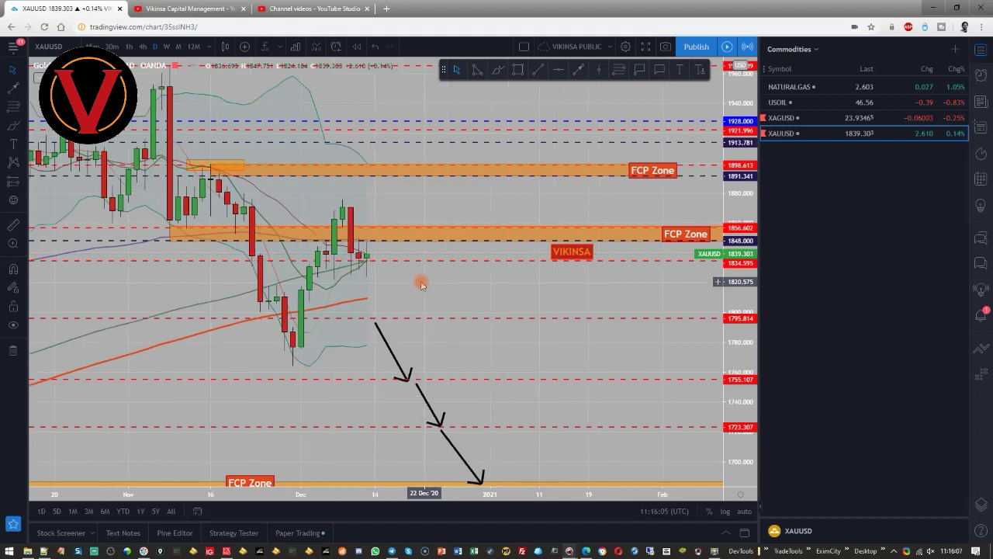
left_click(581, 70)
mouse_move(381, 229)
left_mouse_down()
mouse_move(388, 211)
mouse_move(395, 221)
mouse_move(414, 179)
left_mouse_up()
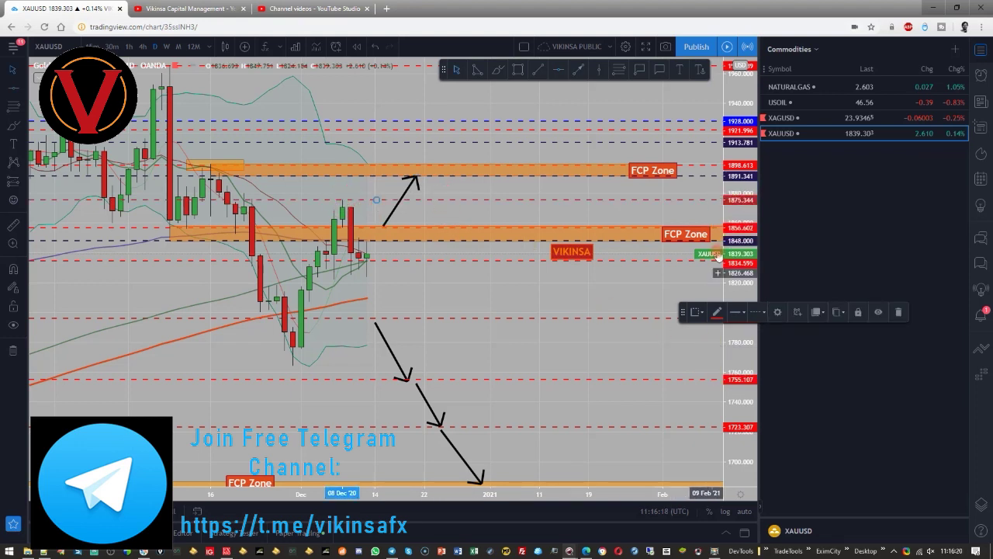
left_click_drag(427, 292, 438, 256)
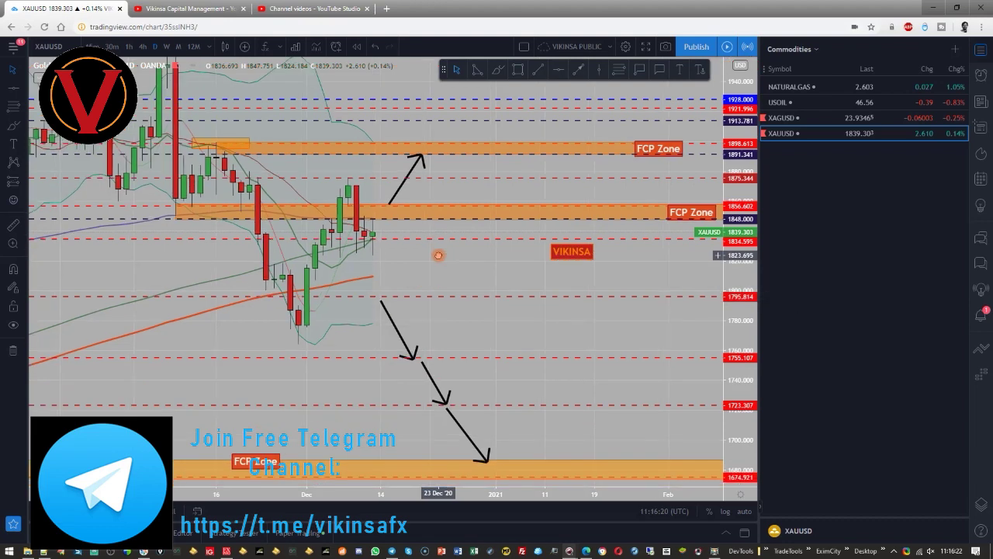
Step: On the weekly timeframe, draw a Fibonacci retracement from the 9 November 2020 high at 1965.075 down to 1764.833 at 4 January 2021
left_click(166, 46)
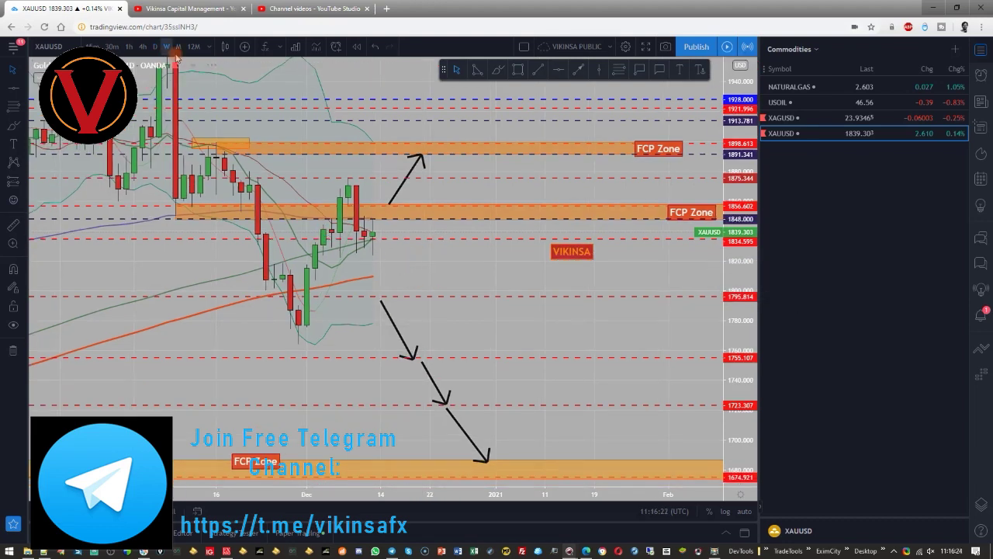
scroll(454, 318, "up", 2)
scroll(435, 262, "up", 2)
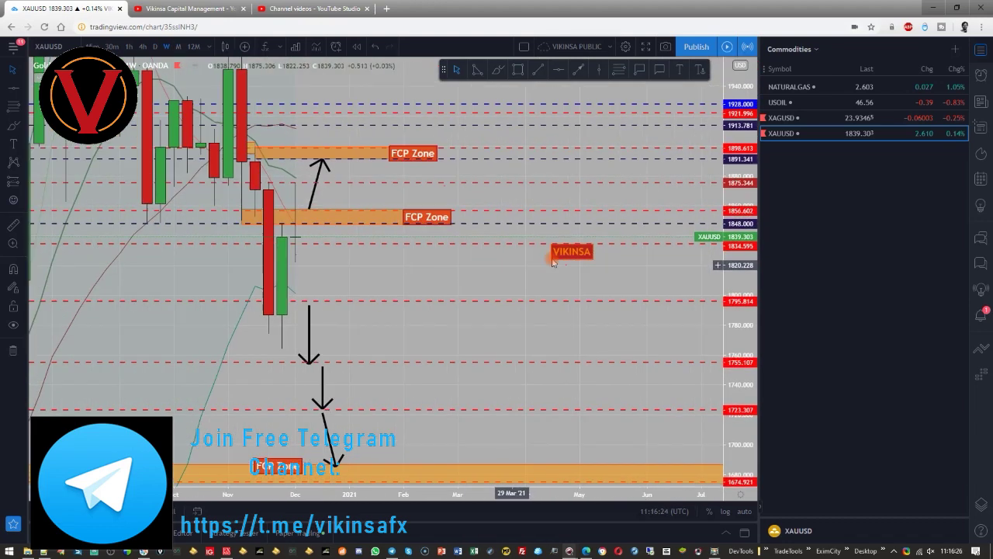
left_click_drag(737, 147, 738, 232)
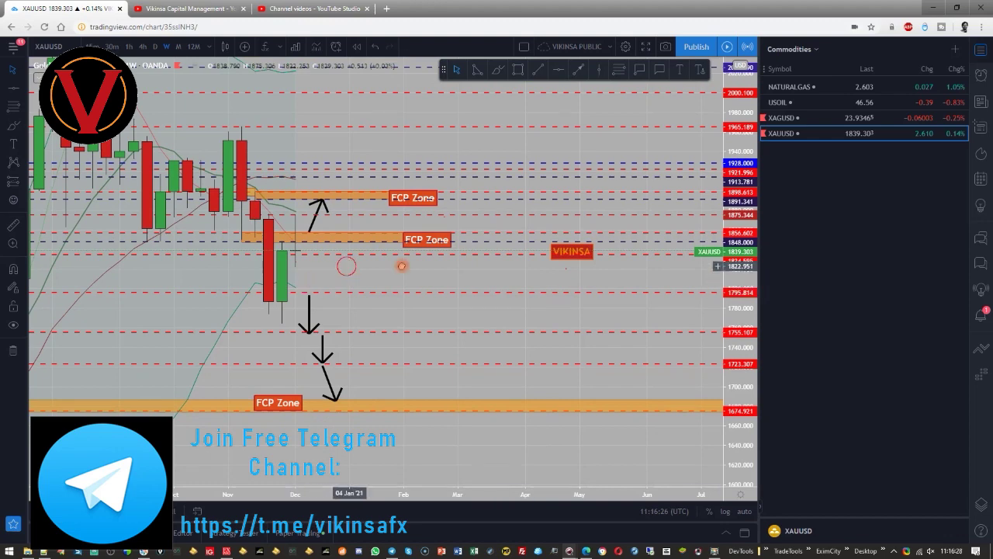
left_click_drag(233, 159, 349, 159)
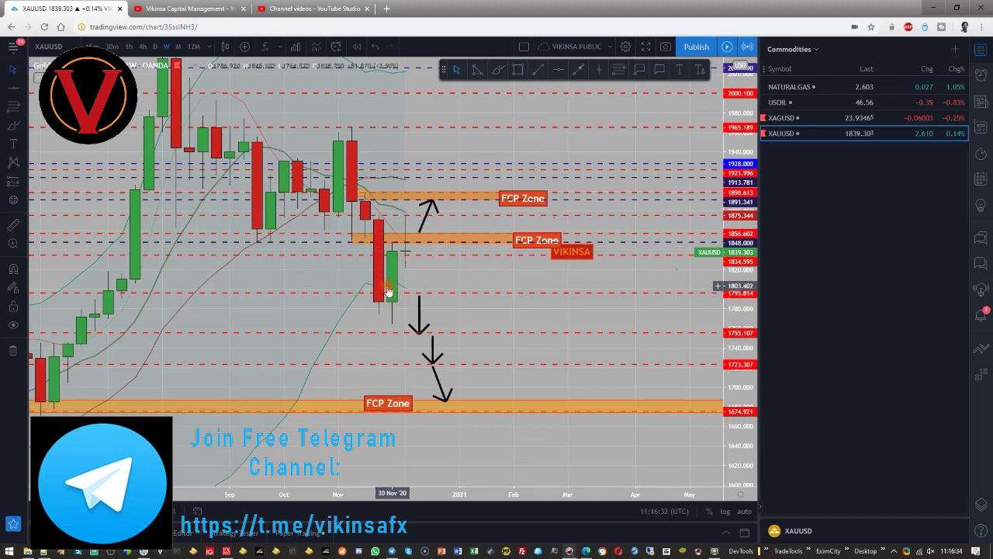
left_click(620, 69)
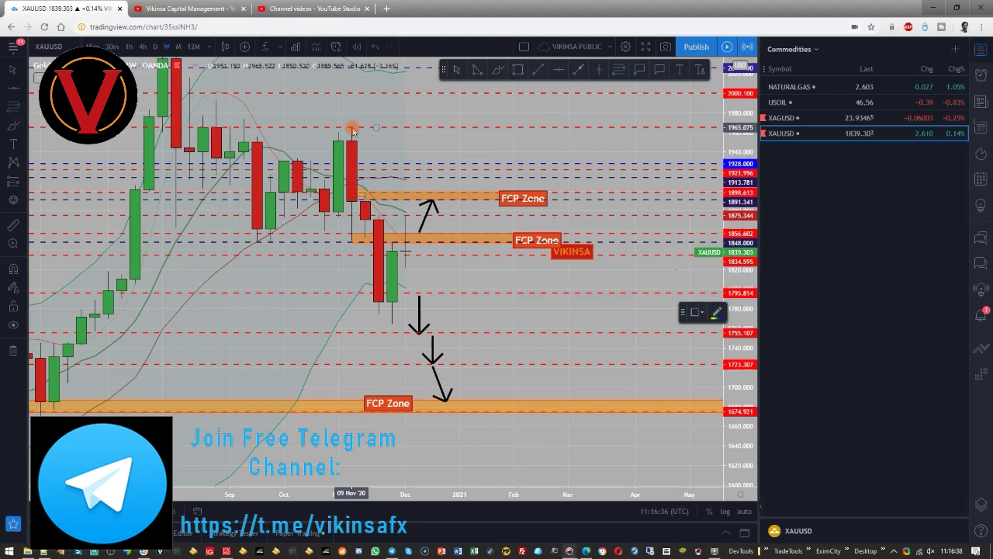
mouse_move(353, 129)
left_mouse_down()
mouse_move(403, 306)
mouse_move(457, 324)
left_mouse_up()
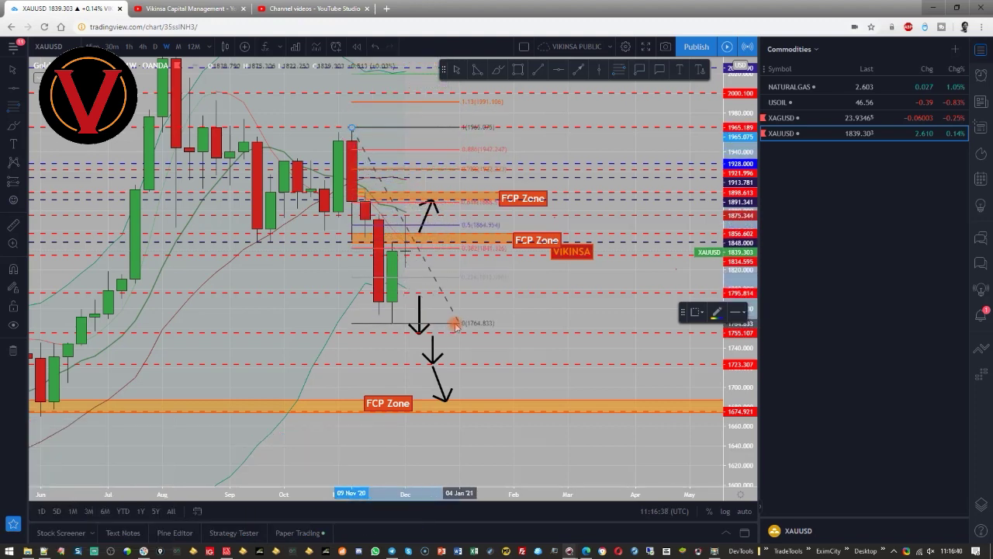
scroll(458, 332, "up", 3)
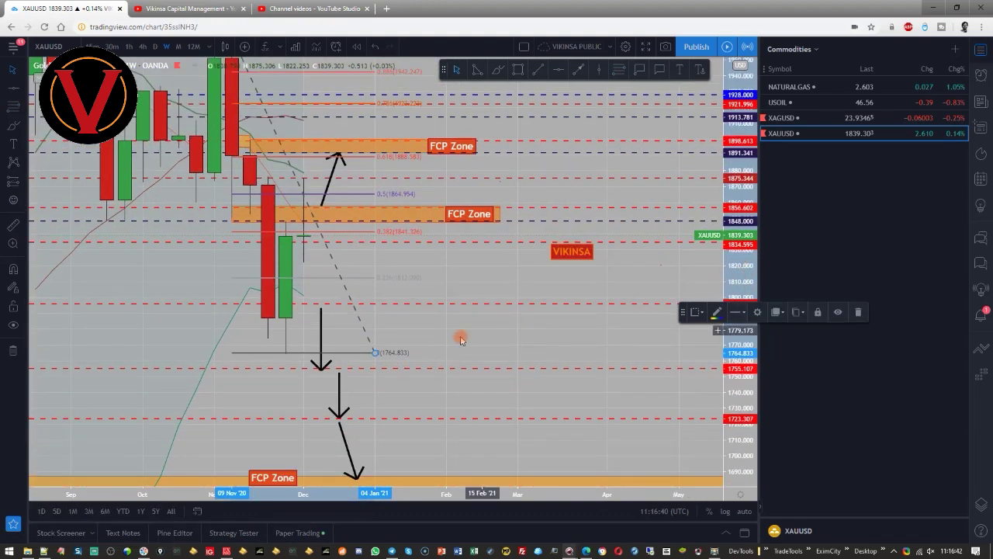
Step: Draw a downward arrow on the weekly chart from the 1834.595 level to the 1795.814 level, ending at 21 December 2020
scroll(460, 339, "up", 3)
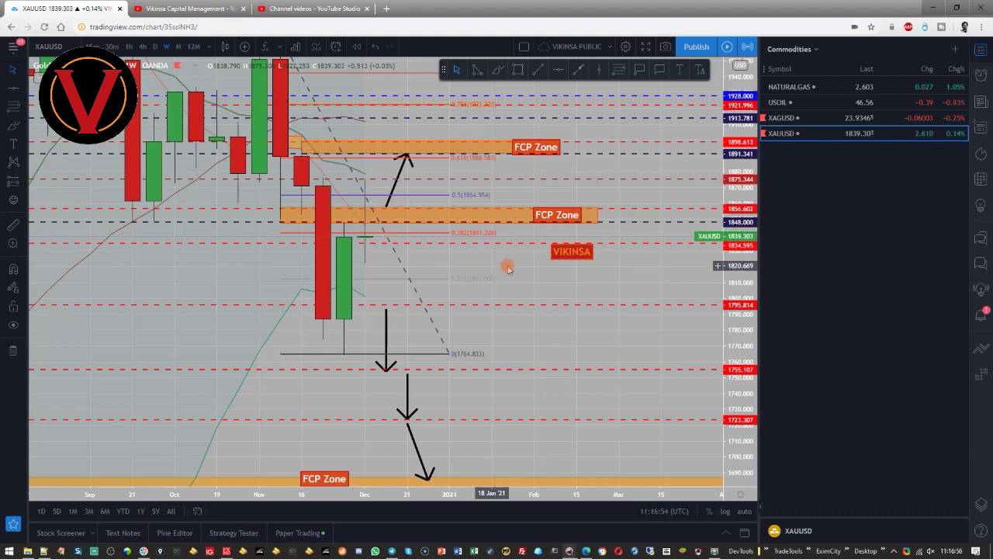
left_click_drag(510, 261, 454, 245)
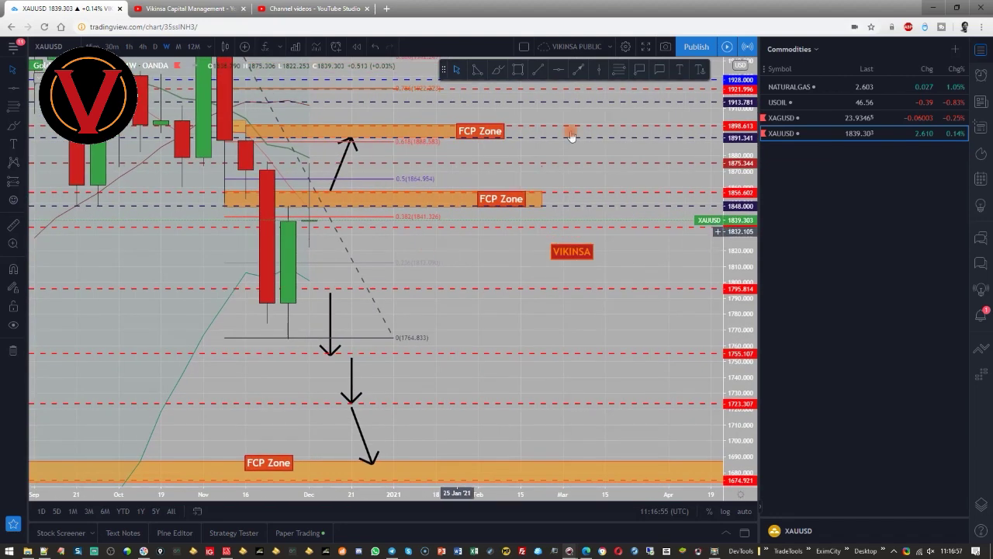
left_click(576, 71)
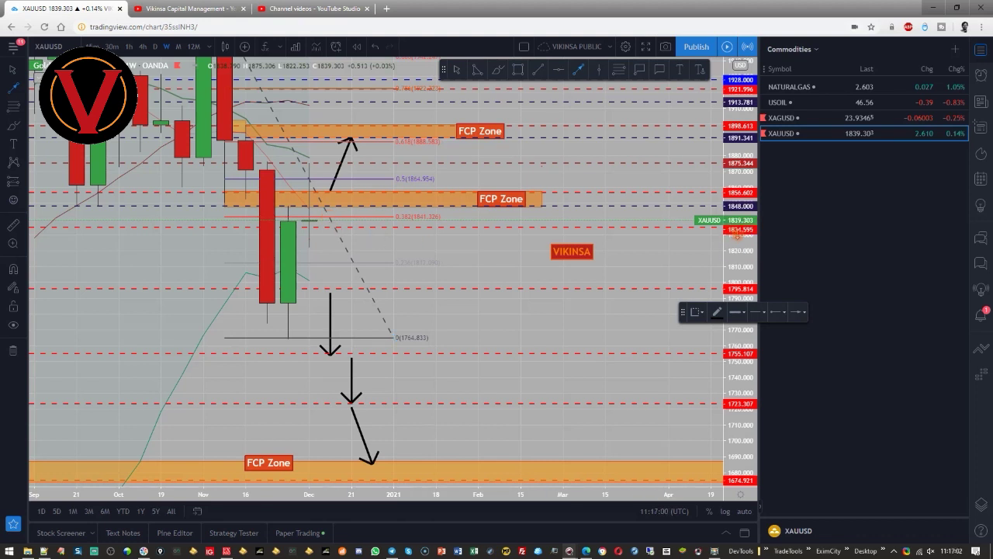
mouse_move(340, 229)
left_mouse_down()
mouse_move(388, 284)
mouse_move(339, 286)
mouse_move(351, 287)
left_mouse_up()
left_click(465, 267)
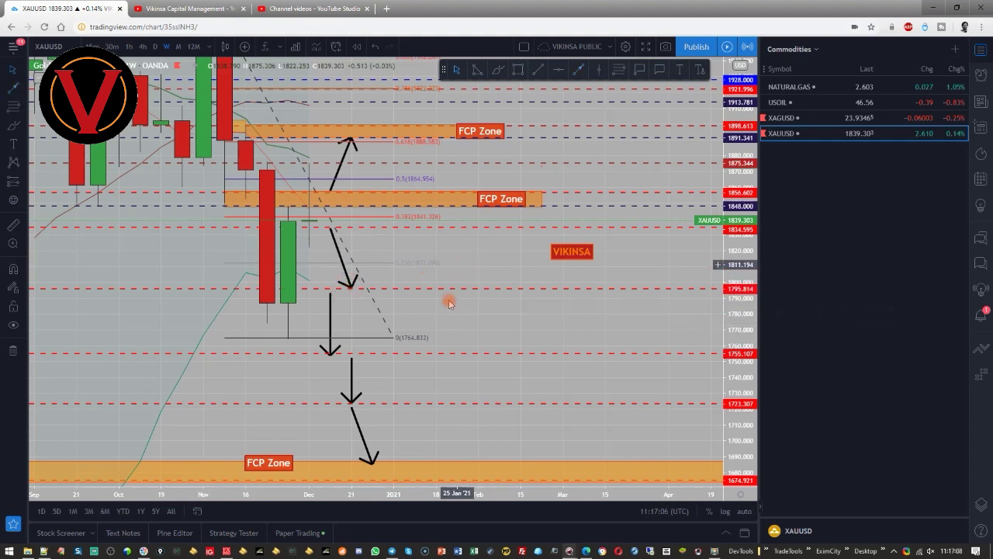
Step: Draw a rectangle from the 30 November candle's low down to the 1755.107 level and move the arrowhead below 1795.814 to its upper edge
left_click(418, 357)
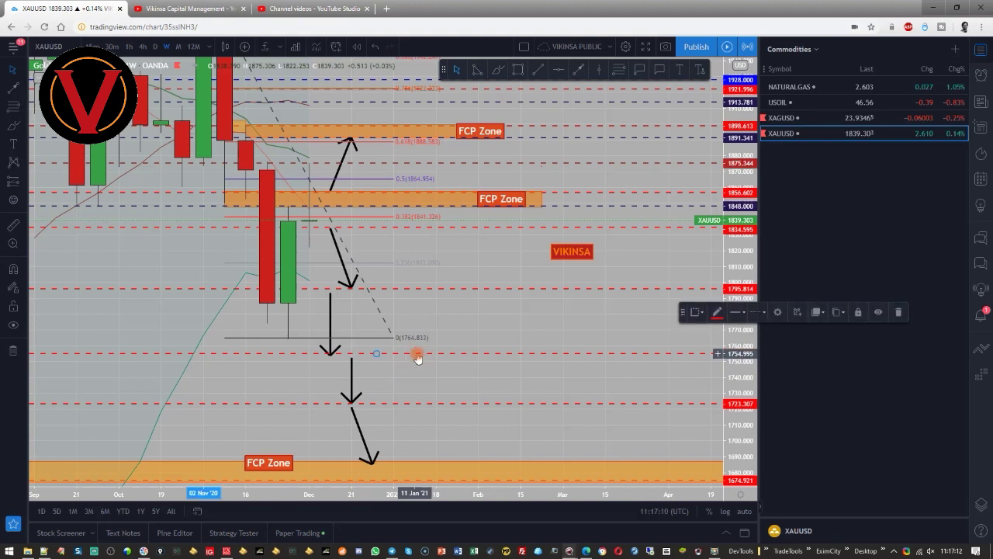
left_click(517, 72)
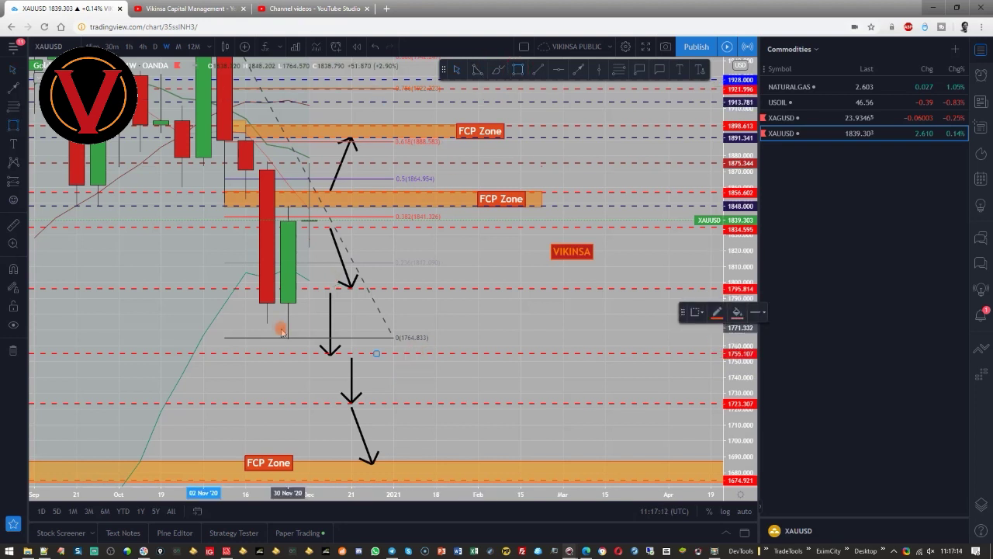
left_click_drag(283, 342, 574, 356)
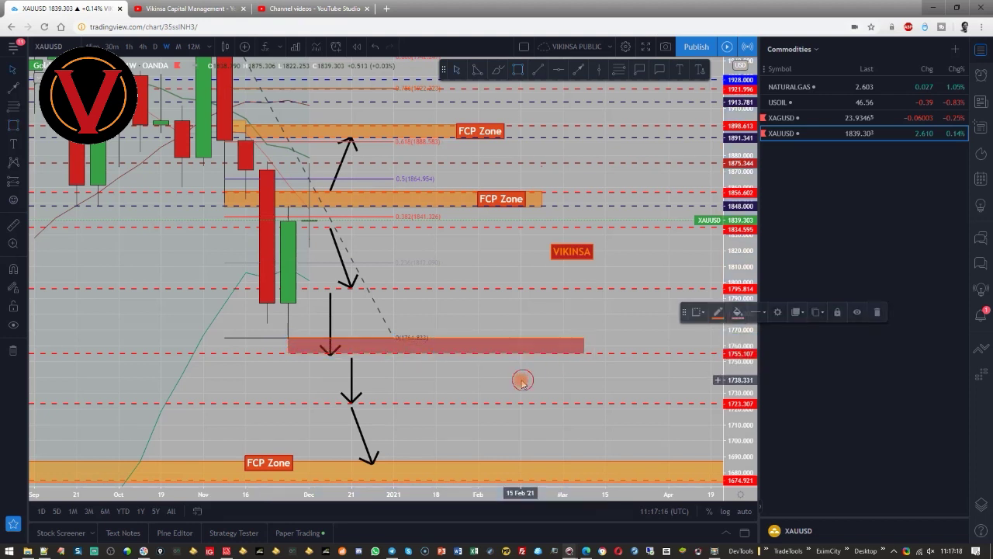
left_click_drag(330, 353, 352, 339)
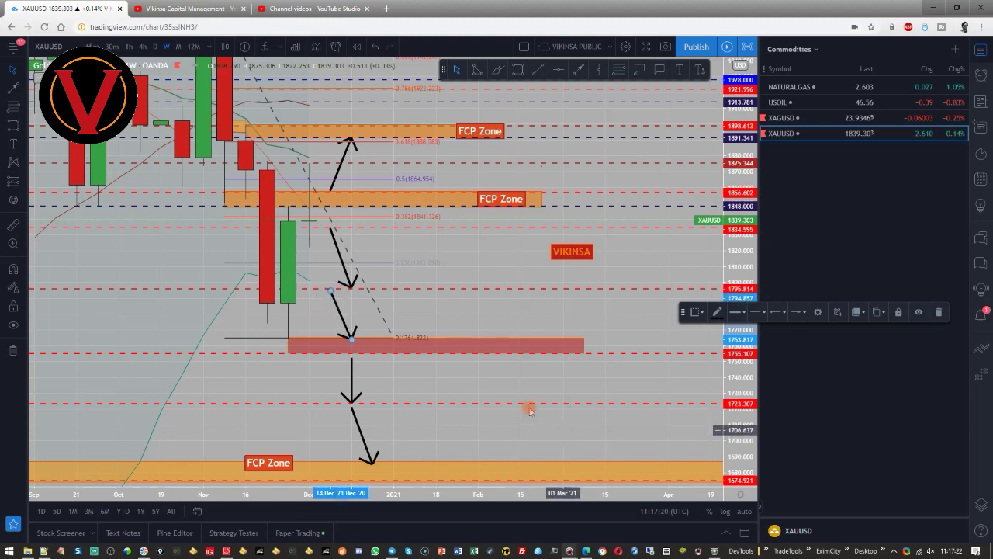
Step: Delete the Fibonacci retracement from the weekly chart
mouse_move(489, 384)
left_mouse_down()
mouse_move(490, 393)
mouse_move(509, 387)
left_mouse_up()
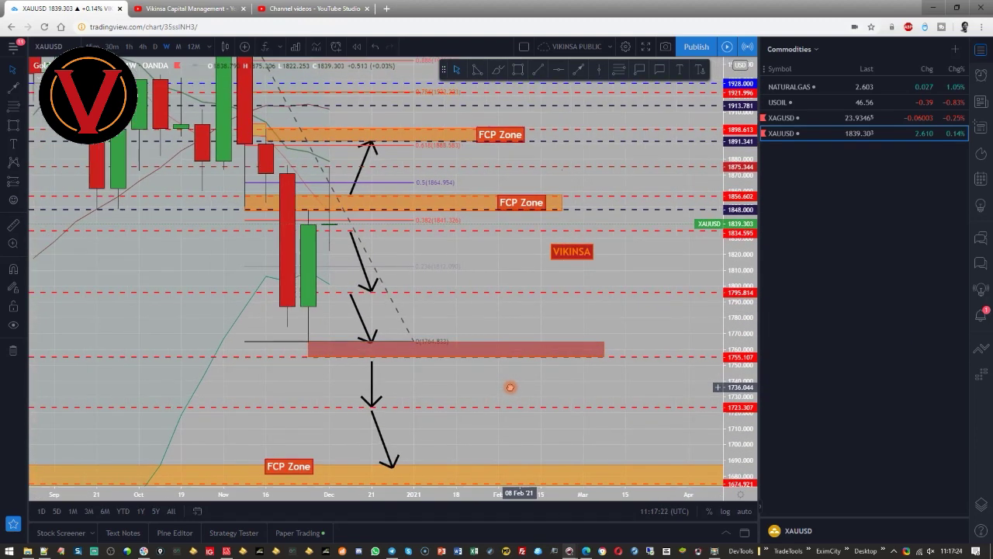
left_click(391, 221)
key("Delete")
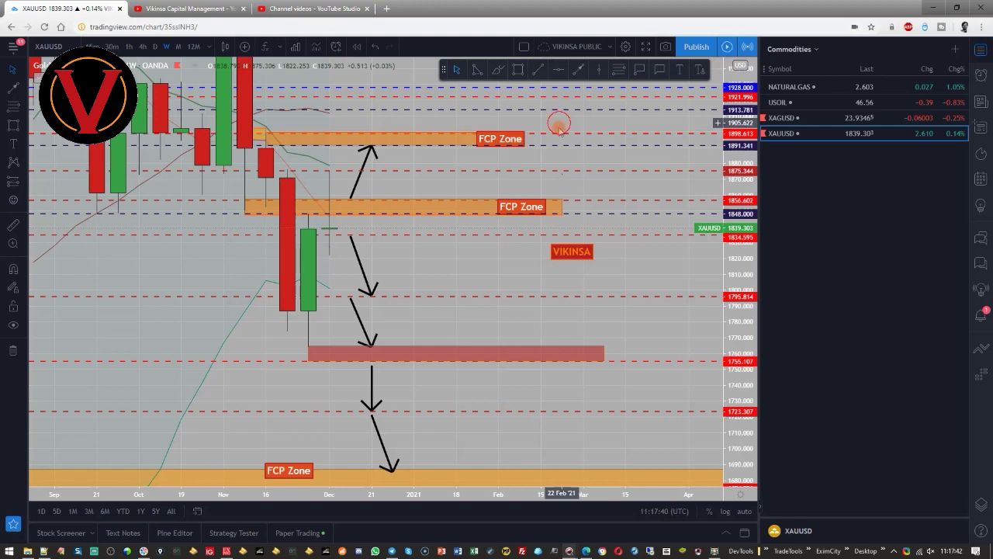
Step: Examine the mapped price path from the upper FCP Zones through the red rectangle down to the FCP Zone near 1674.921
left_click_drag(561, 132, 554, 176)
left_click_drag(750, 325, 750, 299)
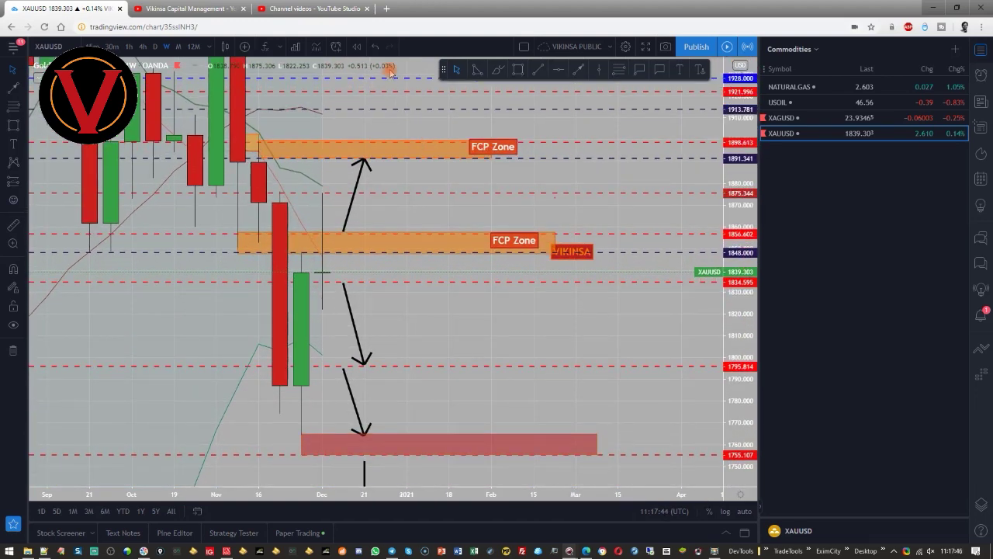
left_click_drag(412, 217, 425, 72)
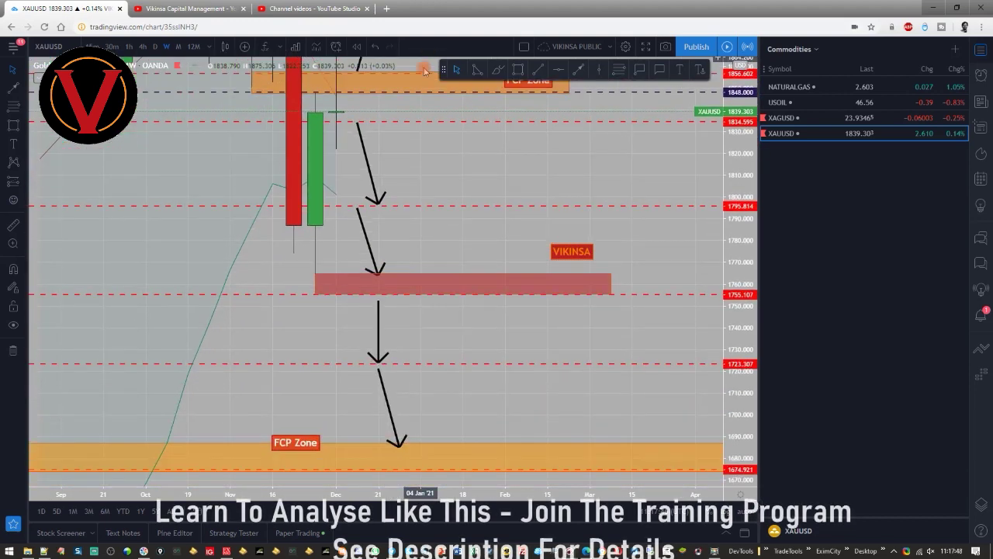
left_click_drag(466, 158, 445, 202)
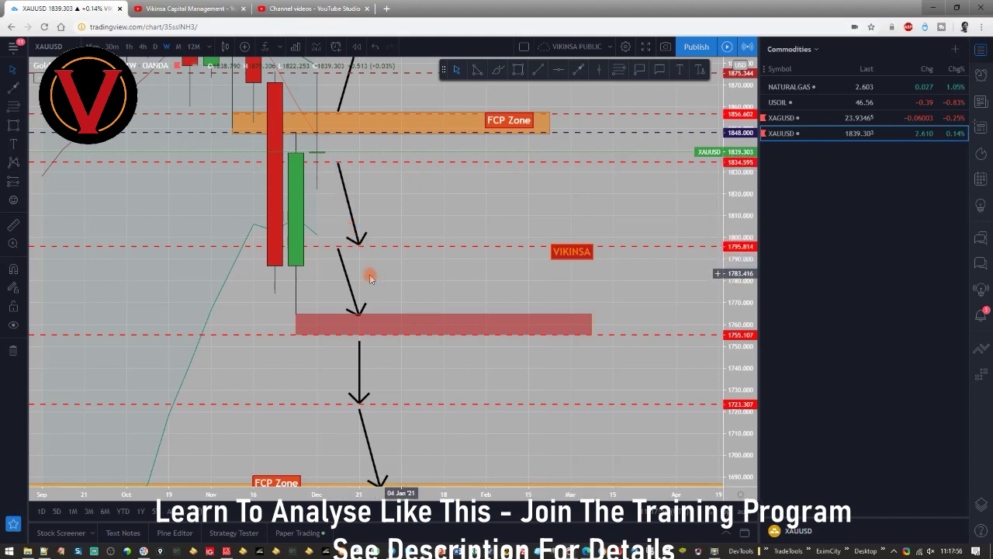
left_click_drag(370, 277, 355, 171)
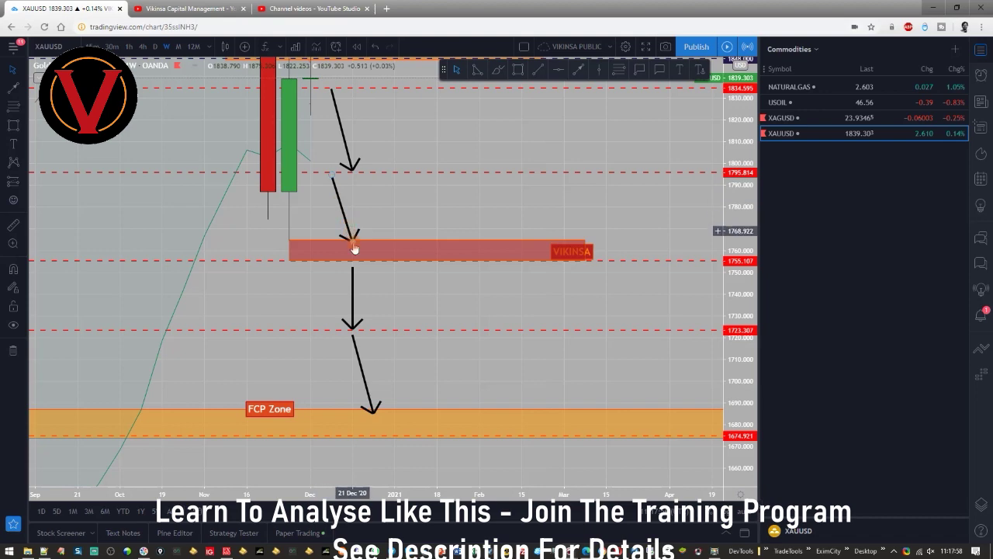
left_click_drag(411, 389, 421, 300)
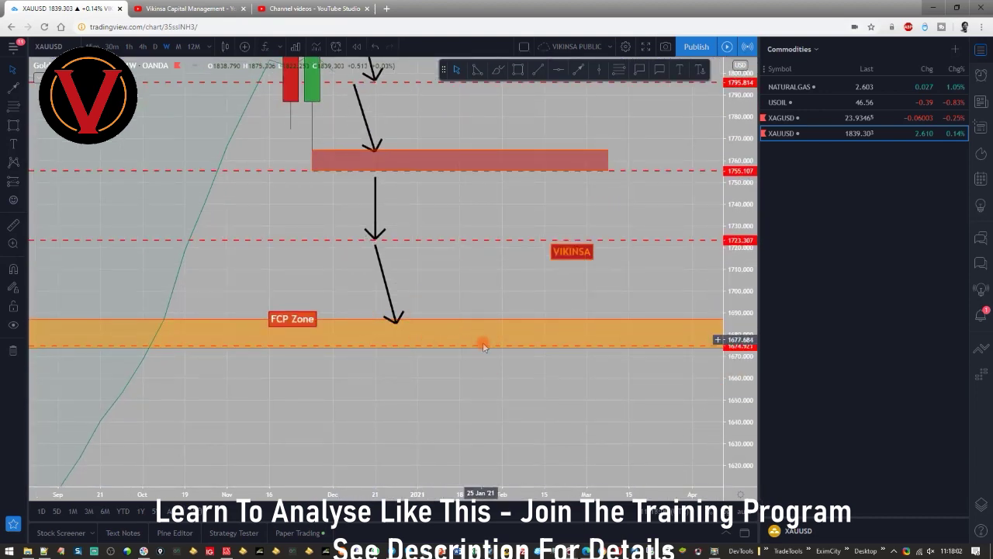
left_click_drag(738, 283, 741, 421)
scroll(588, 425, "down", 3)
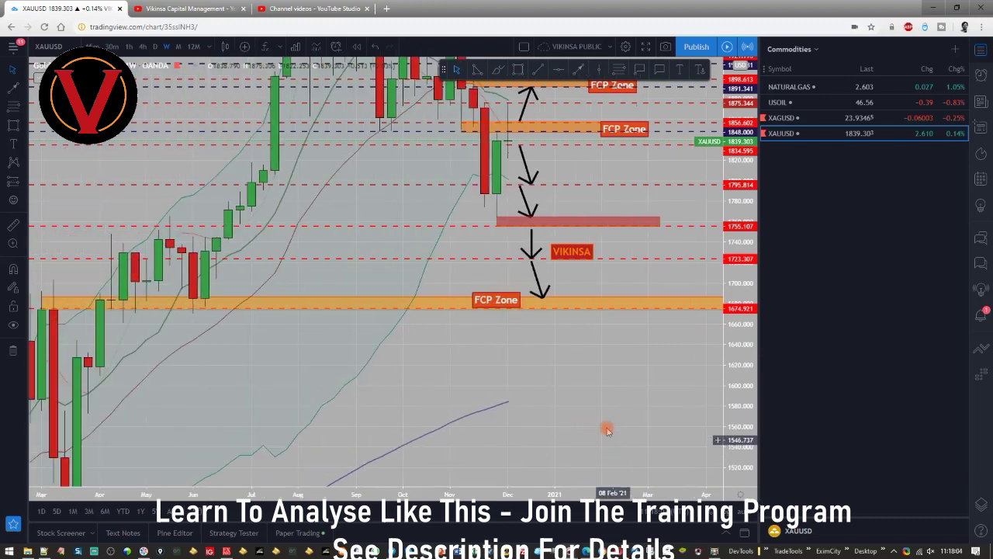
Step: Shift the VIKINSA label slightly up and add a horizontal line at 1585.125 at the end of the blue moving average
left_click_drag(603, 427, 505, 347)
scroll(522, 342, "down", 2)
left_click_drag(576, 262, 594, 211)
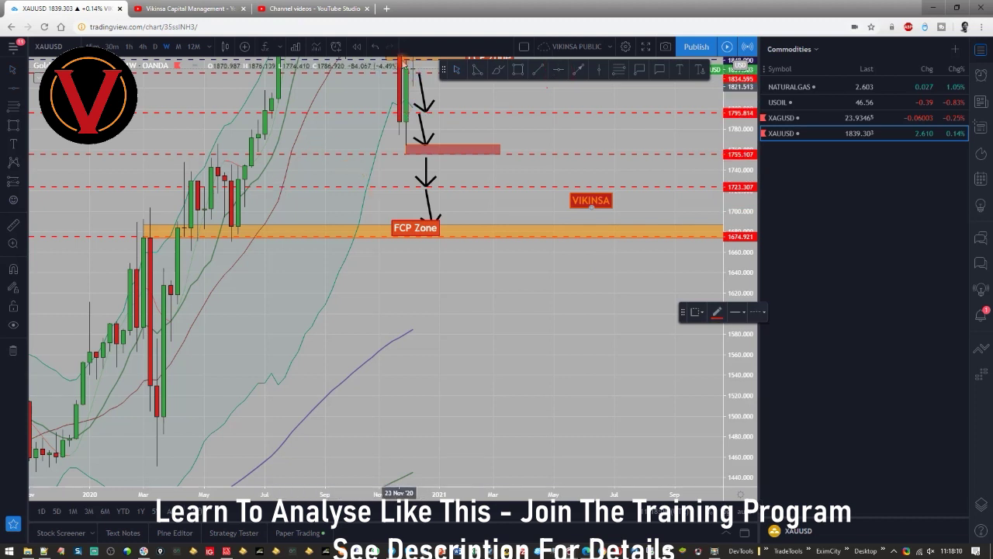
left_click(376, 328)
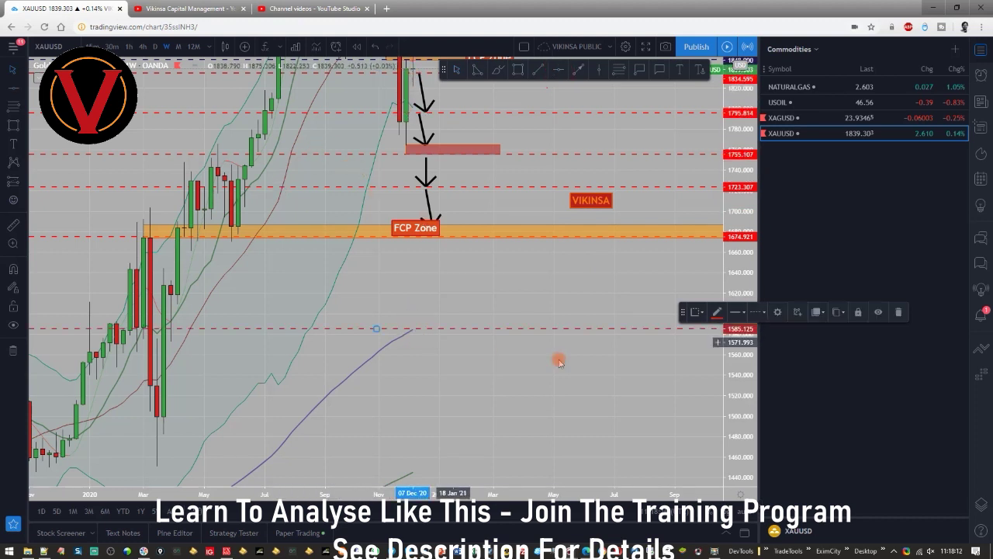
left_click_drag(683, 312, 517, 457)
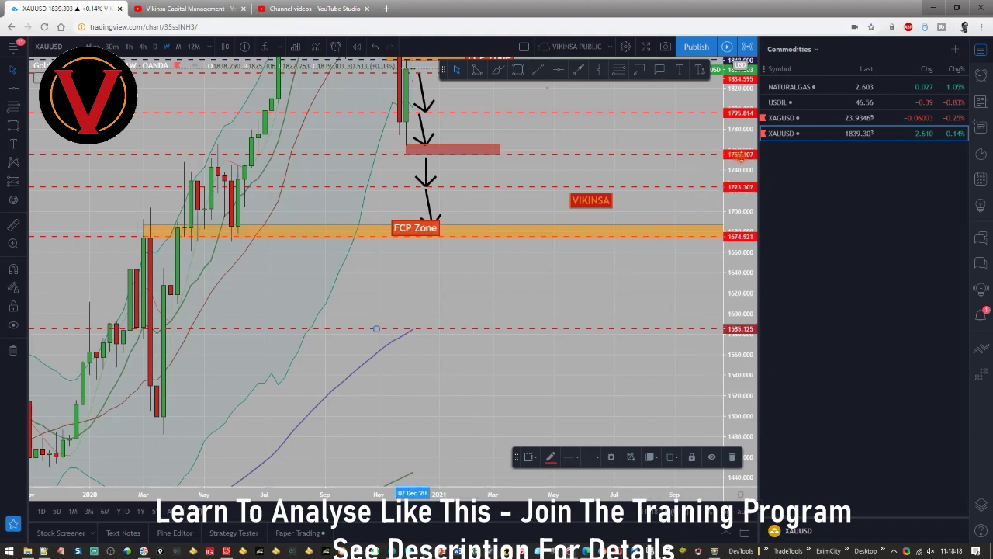
Step: On the monthly timeframe, draw a Fibonacci retracement from the December 2015 low at 1046.244 to the 2020 high at 2079.921
left_click(183, 48)
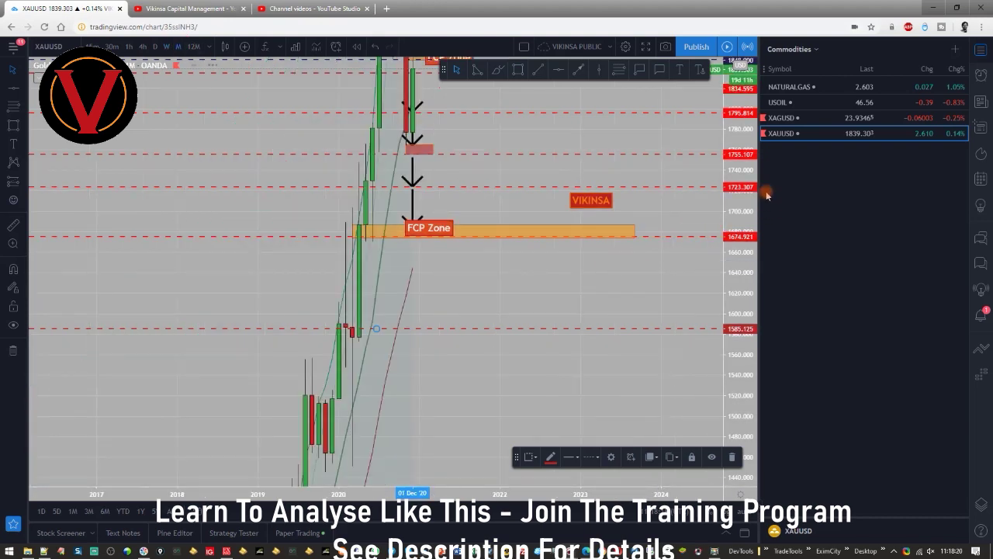
left_click(14, 324)
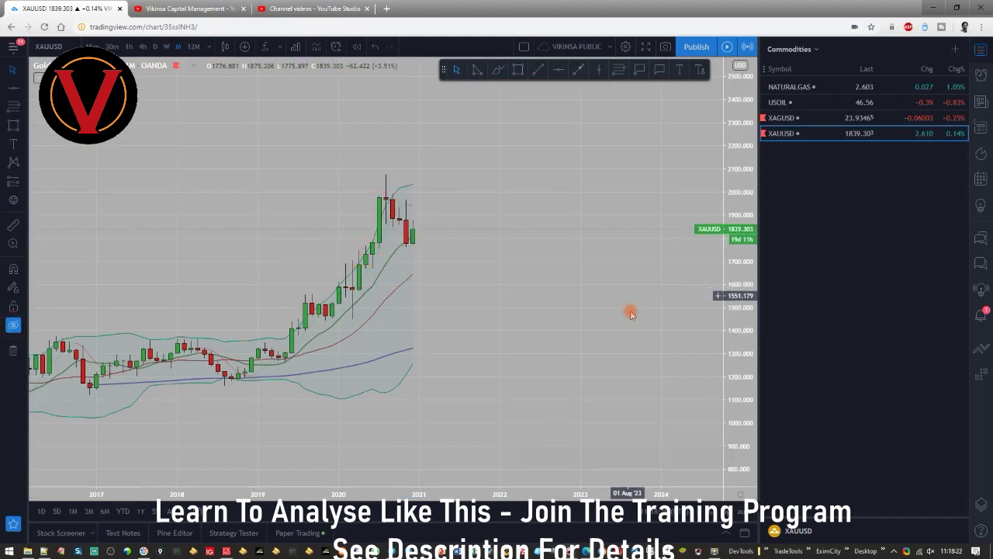
scroll(630, 357, "down", 5)
left_click_drag(512, 395, 543, 397)
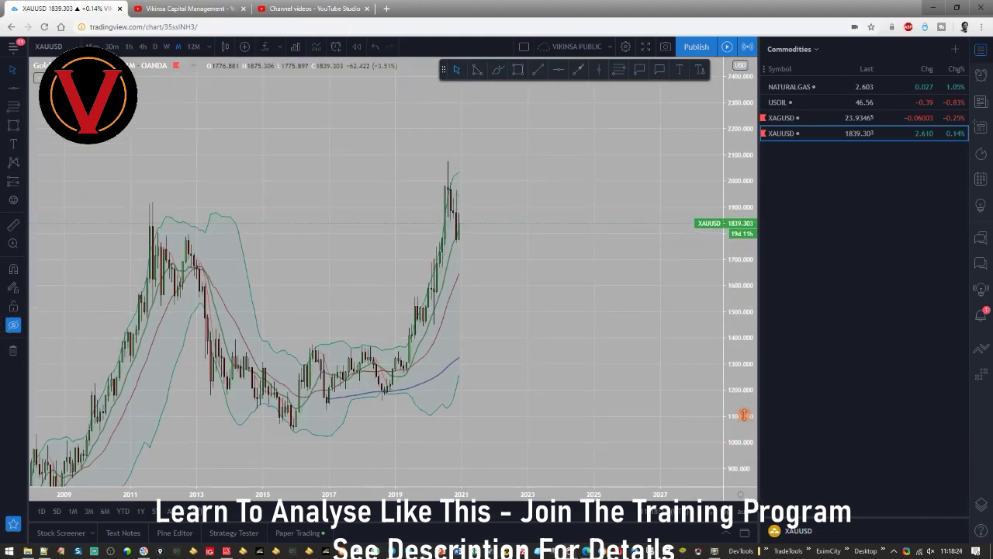
left_click(293, 429)
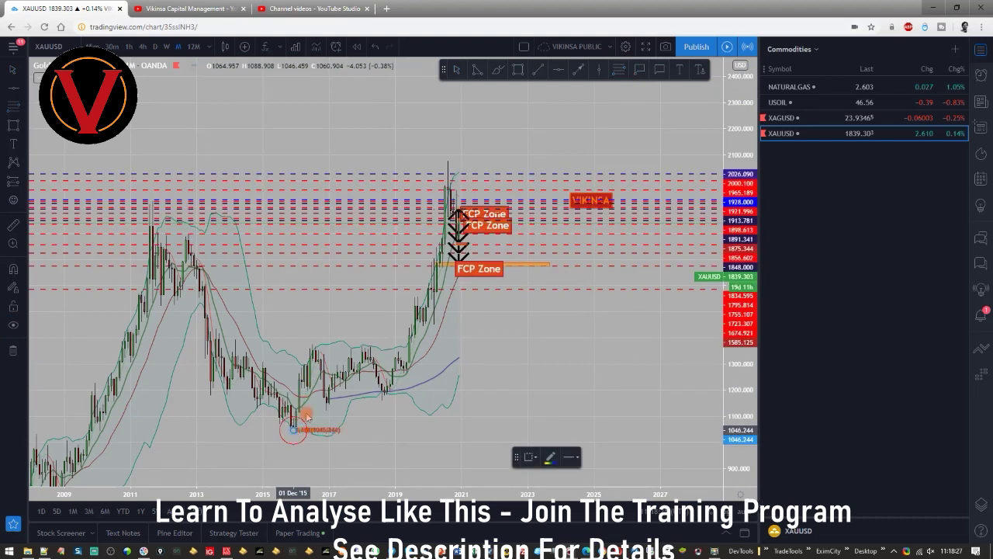
left_click(539, 159)
Step: Move the 1585.125 horizontal line to 1563.343 at the 0.5 retracement level
left_click(553, 292)
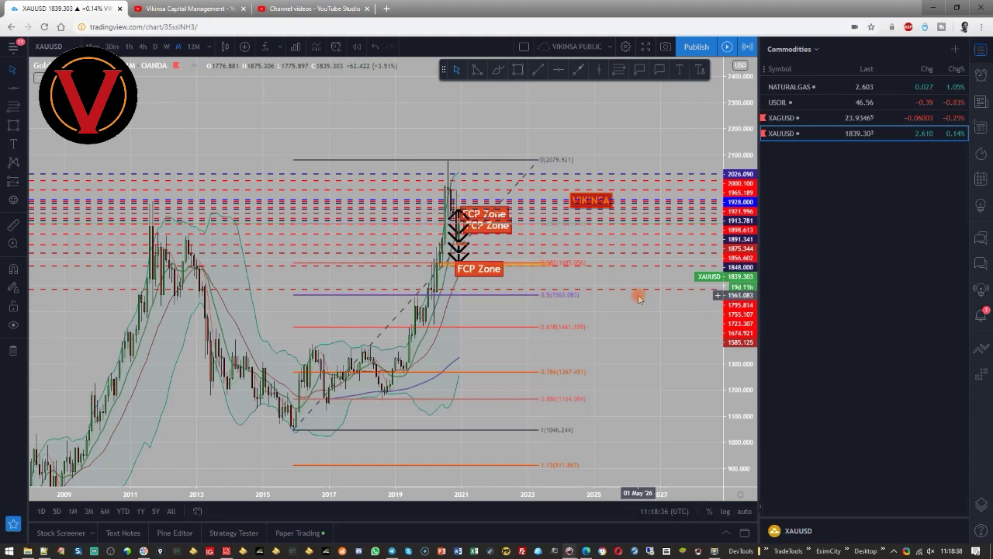
left_click(581, 295)
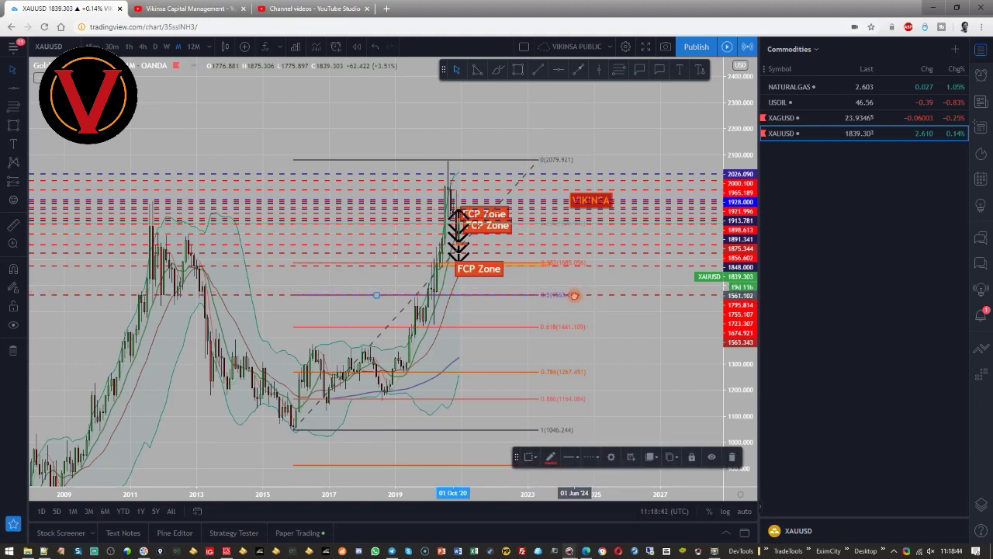
left_click(626, 344)
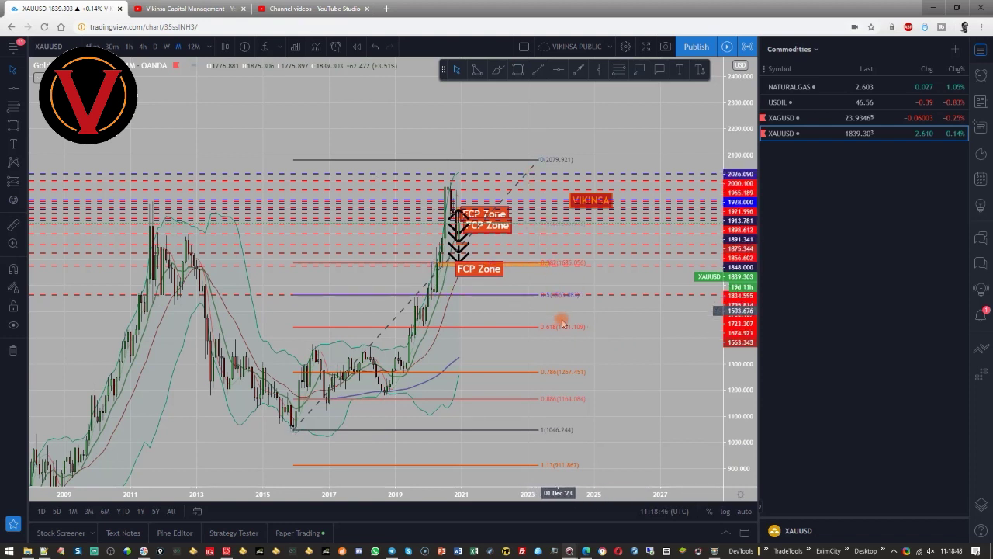
Step: Move the lowest FCP Zone label away from the arrows to about May 2021, beside the zone near 1674.921
mouse_move(479, 268)
left_mouse_down()
mouse_move(505, 267)
mouse_move(497, 267)
mouse_move(534, 280)
mouse_move(544, 298)
mouse_move(575, 303)
mouse_move(503, 272)
mouse_move(569, 310)
mouse_move(450, 381)
mouse_move(772, 405)
left_mouse_up()
key("Delete")
scroll(590, 326, "up", 5)
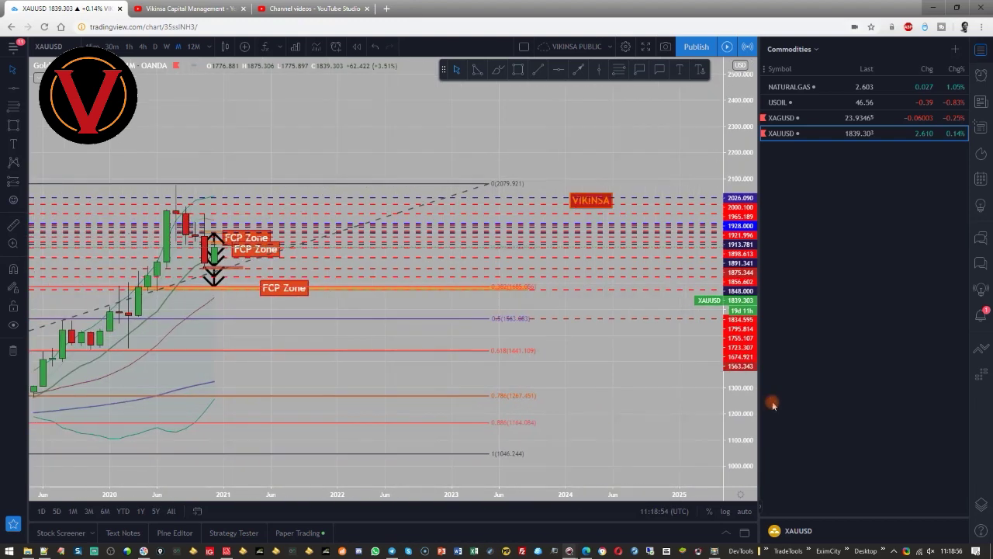
Step: Add a horizontal line at 1643.709 at the end of the dark red moving average on the monthly chart
scroll(434, 432, "up", 5)
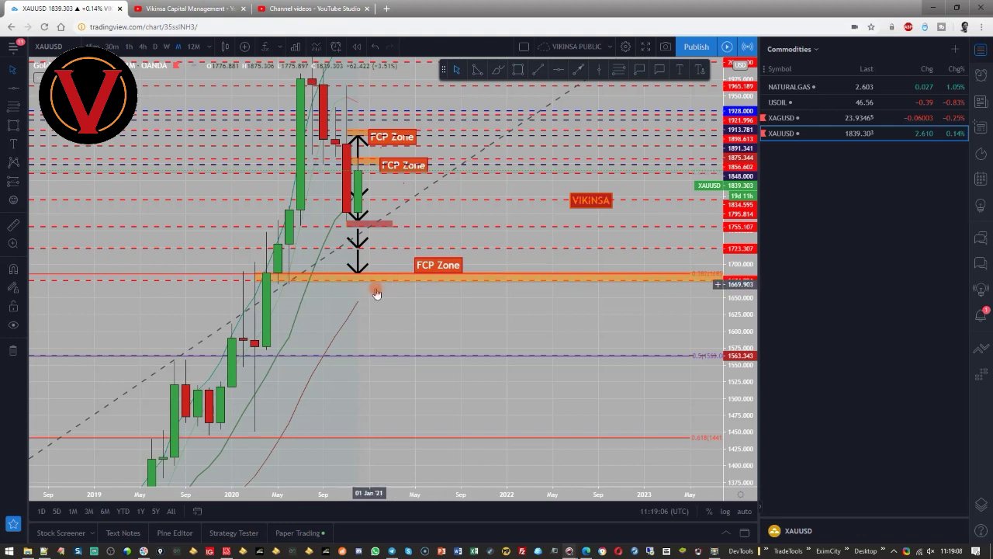
left_click(564, 76)
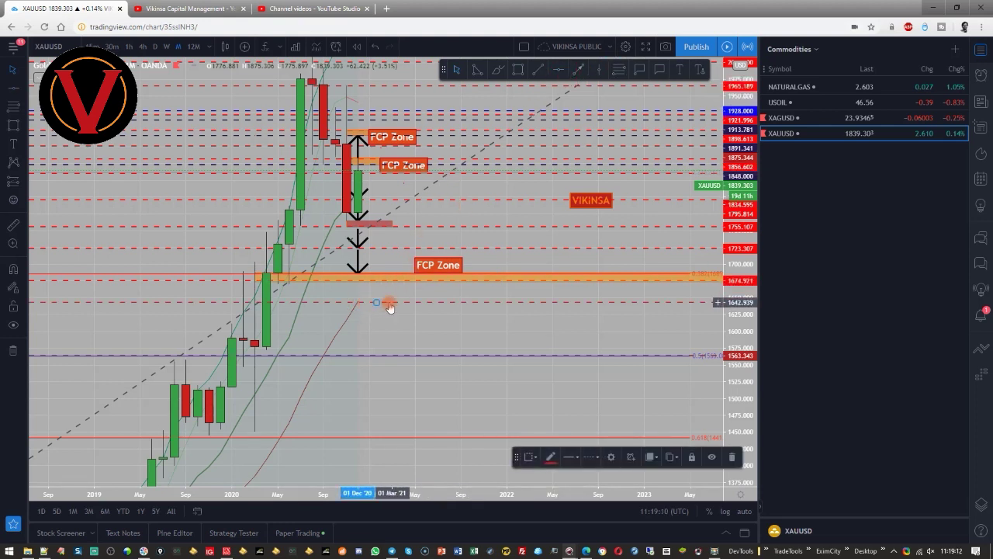
left_click(392, 303)
left_click(371, 304)
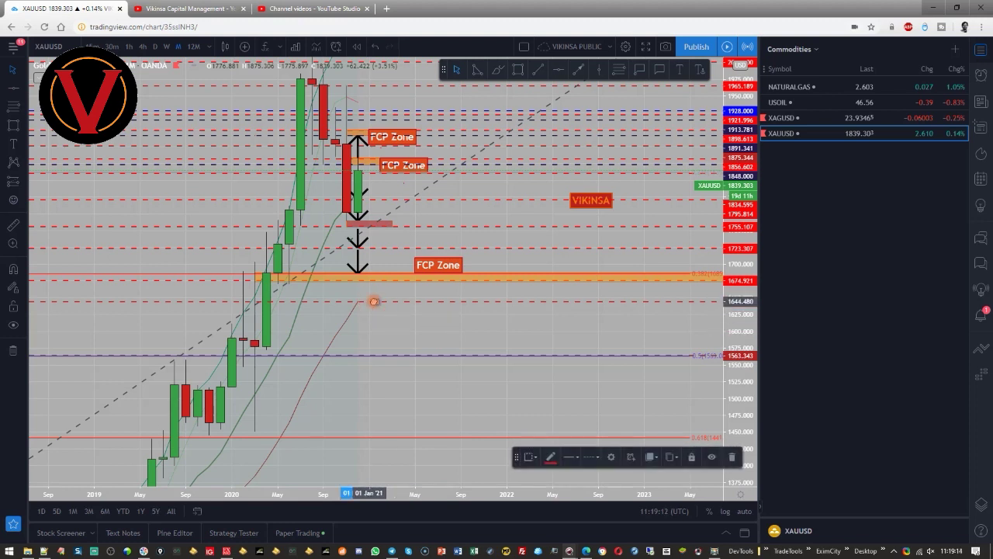
left_click(428, 322)
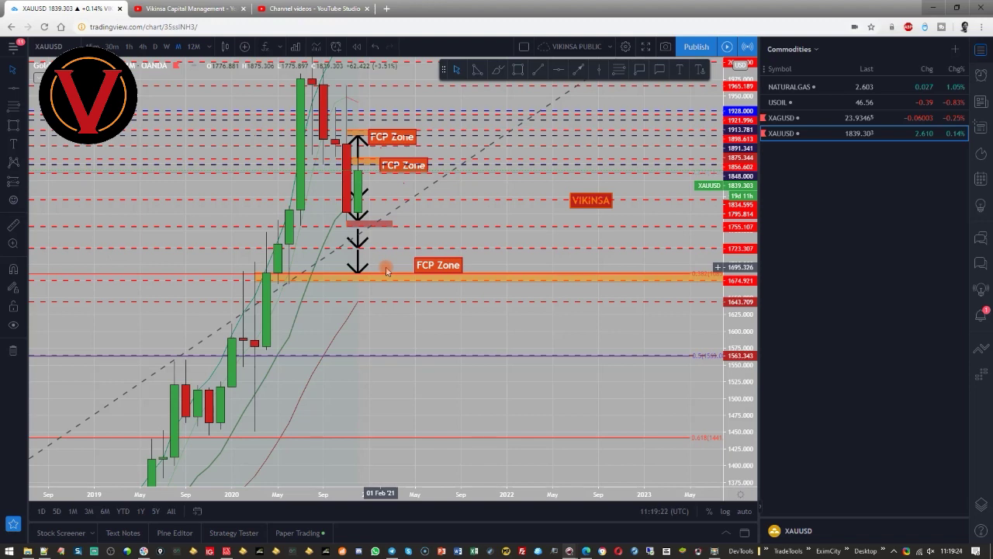
Step: Examine the lowest FCP Zone on the monthly chart against the 0.382 and 0.5 retracement levels
scroll(435, 326, "down", 2)
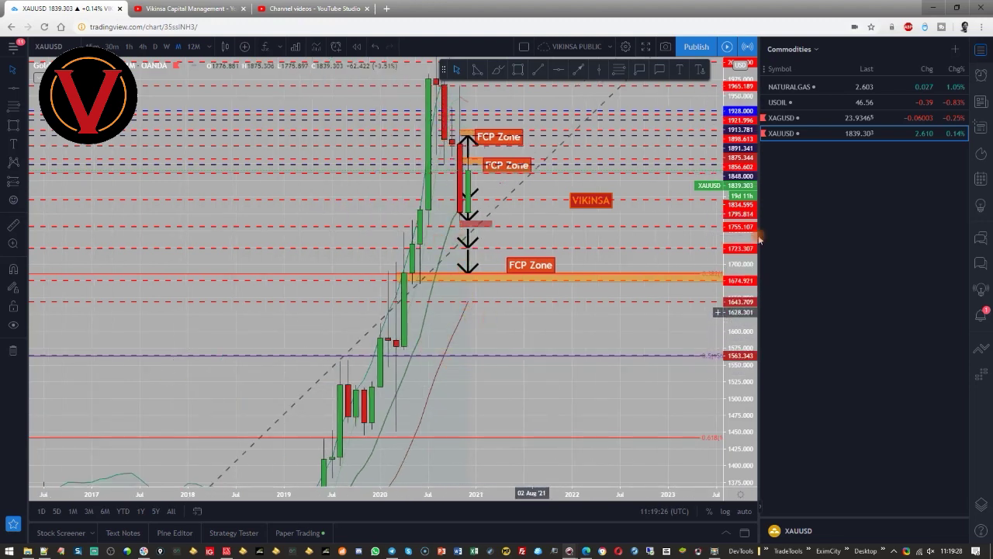
double_click(752, 280)
left_click_drag(563, 406, 448, 306)
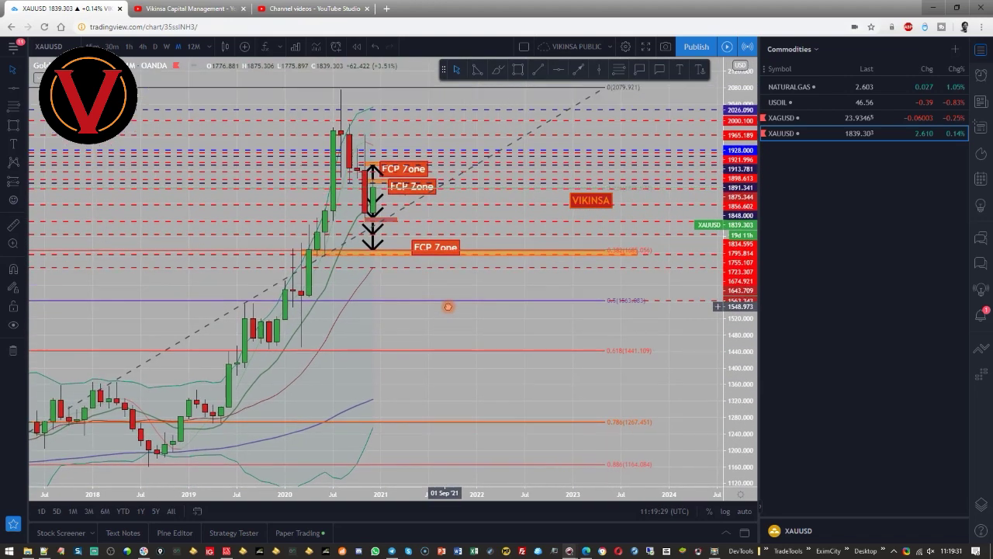
left_click(389, 256)
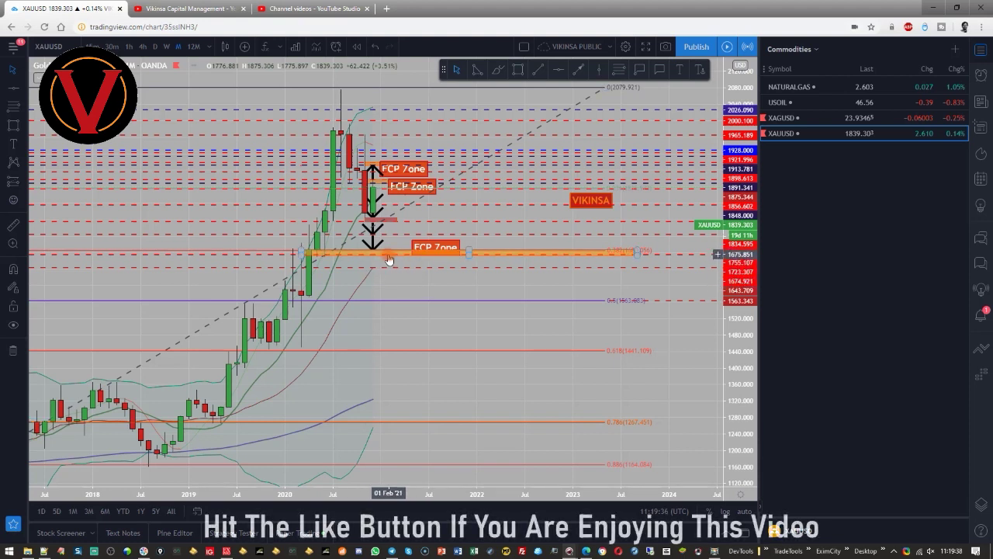
left_click(464, 321)
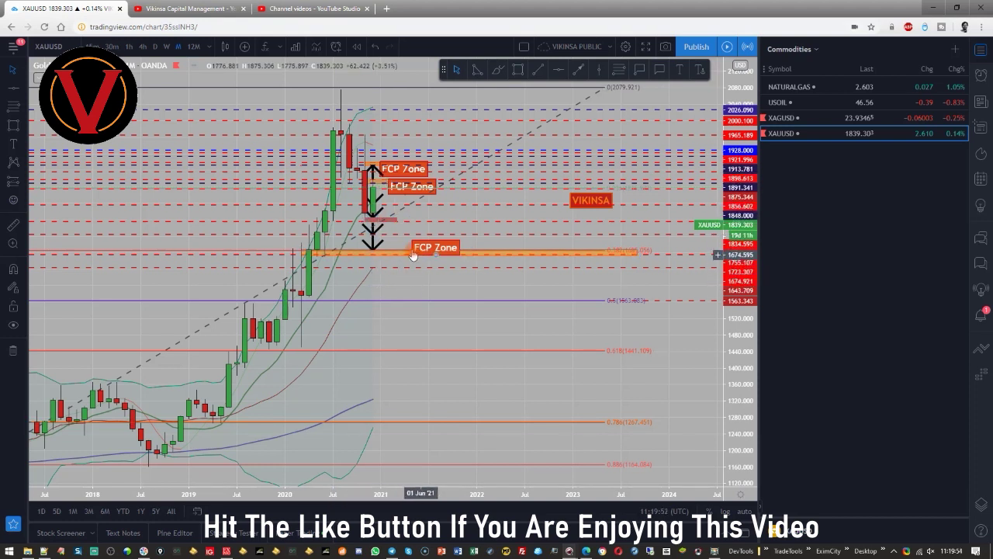
Step: Switch the gold chart to the daily timeframe and delete the Fibonacci retracement with the dashed diagonal trend line
key("d")
left_click(586, 403)
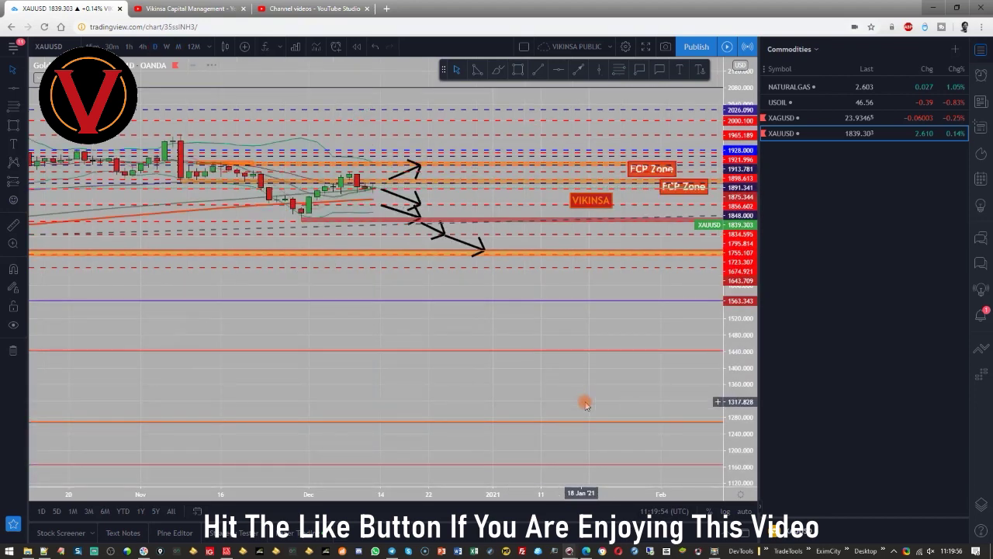
scroll(644, 392, "down", 3)
left_click_drag(747, 399, 590, 259)
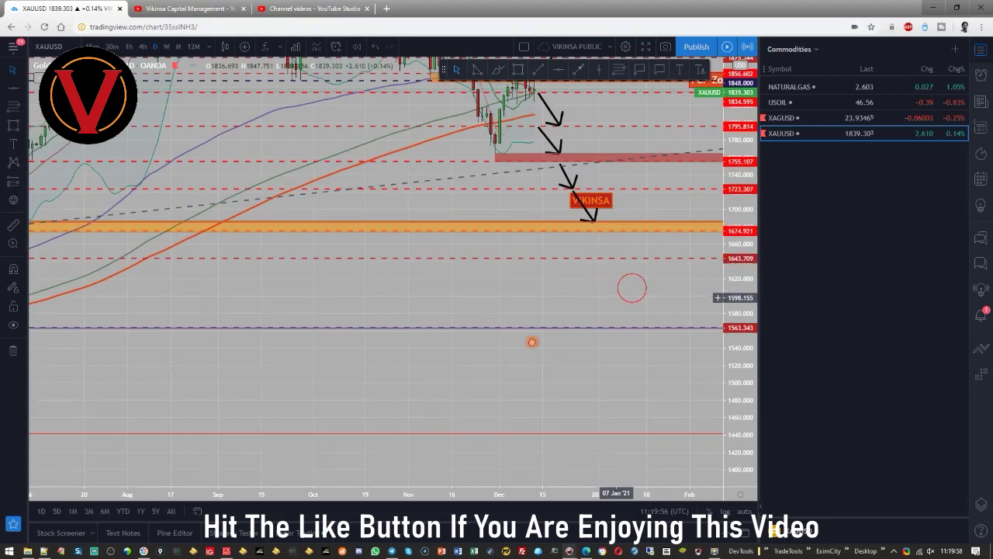
left_click_drag(532, 341, 441, 354)
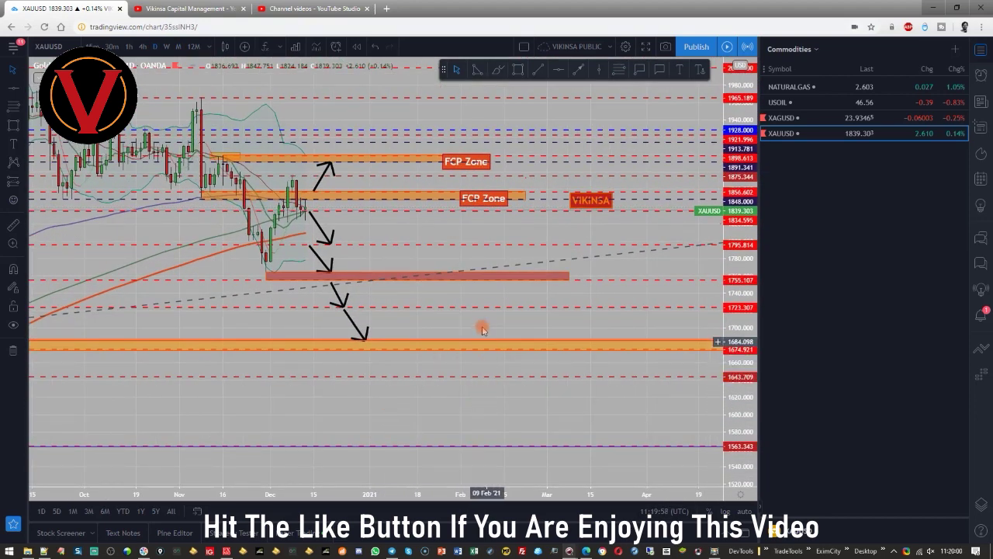
left_click(581, 275)
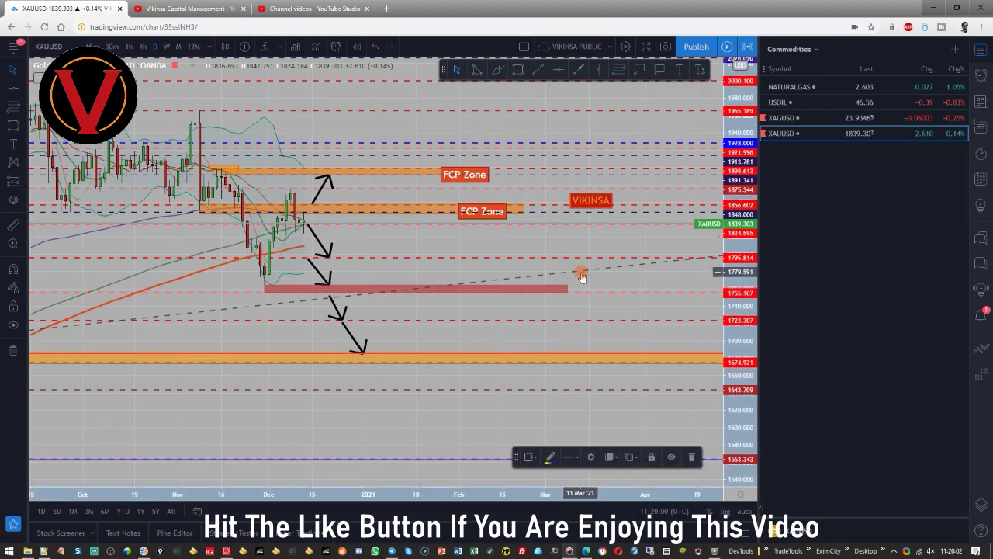
key("Delete")
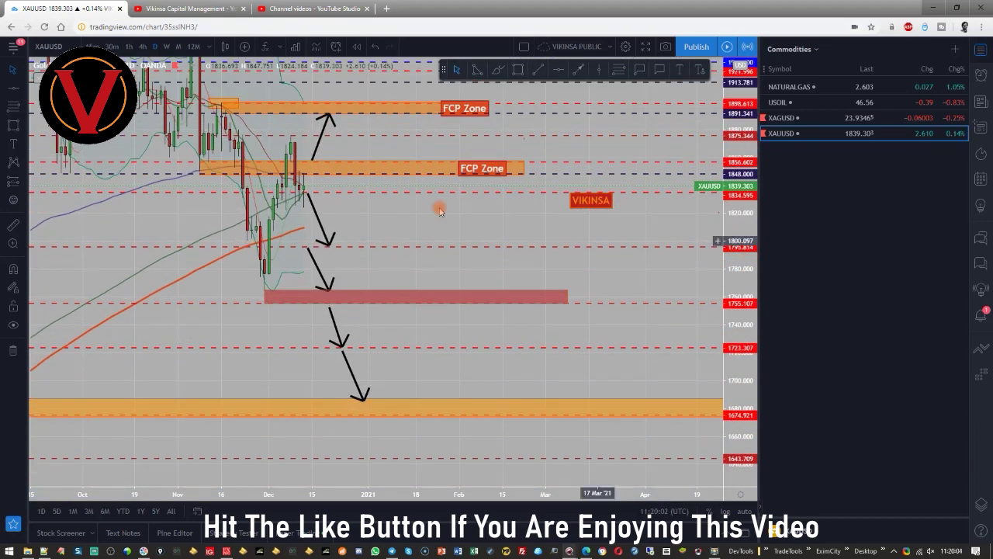
left_click_drag(447, 207, 505, 284)
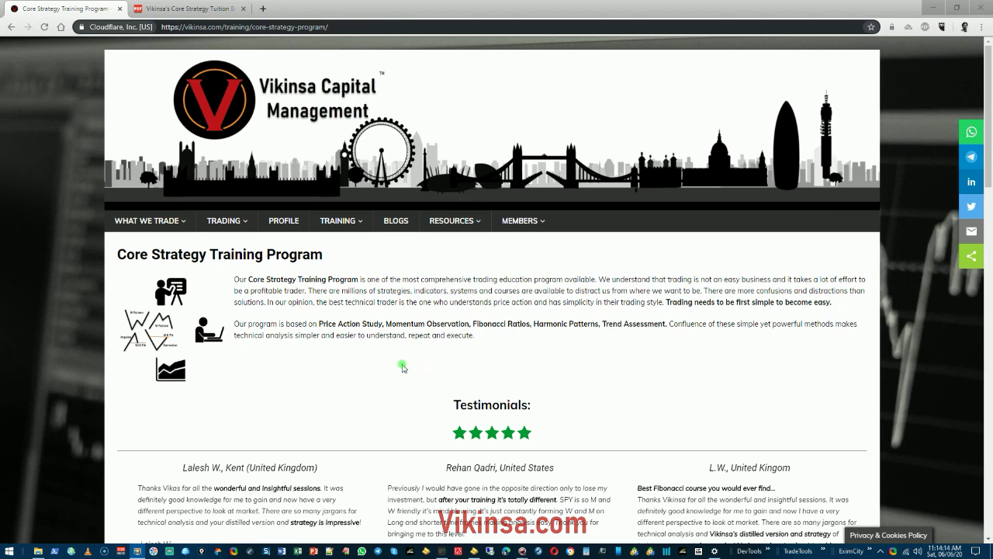
Step: On the Vikinsa Core Strategy Training Program page, open the course brochure from the How To Book section and review its tuition structure and fees
mouse_move(348, 225)
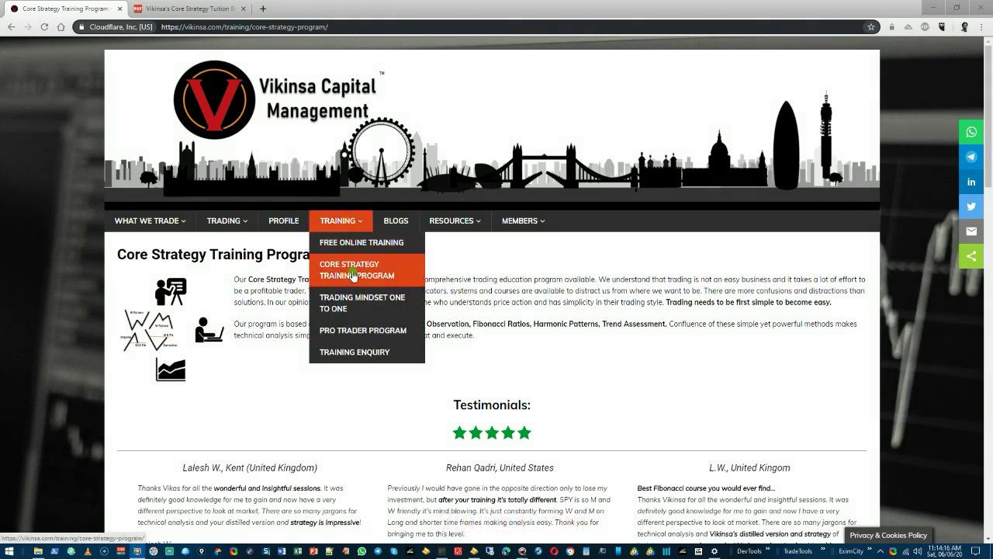
scroll(698, 295, "down", 4)
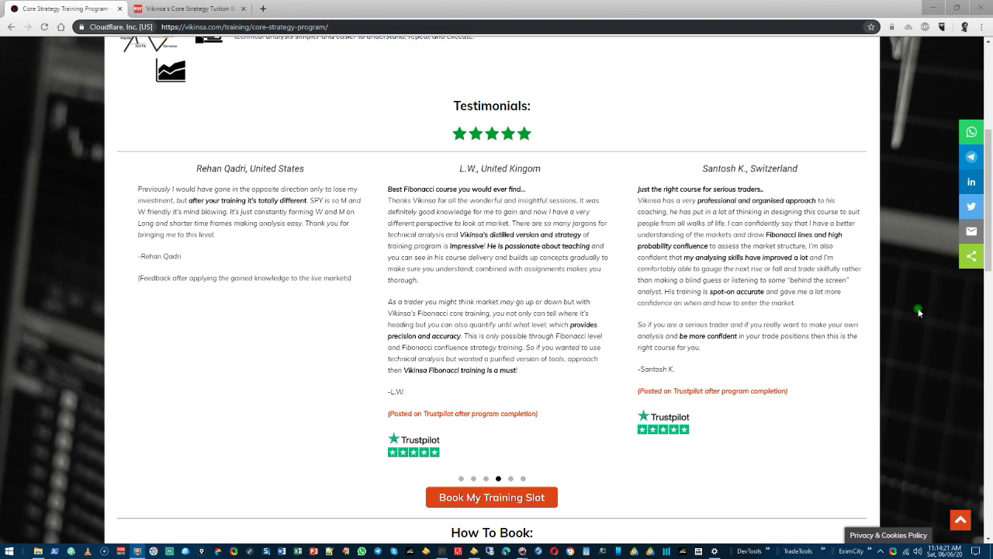
scroll(919, 312, "down", 4)
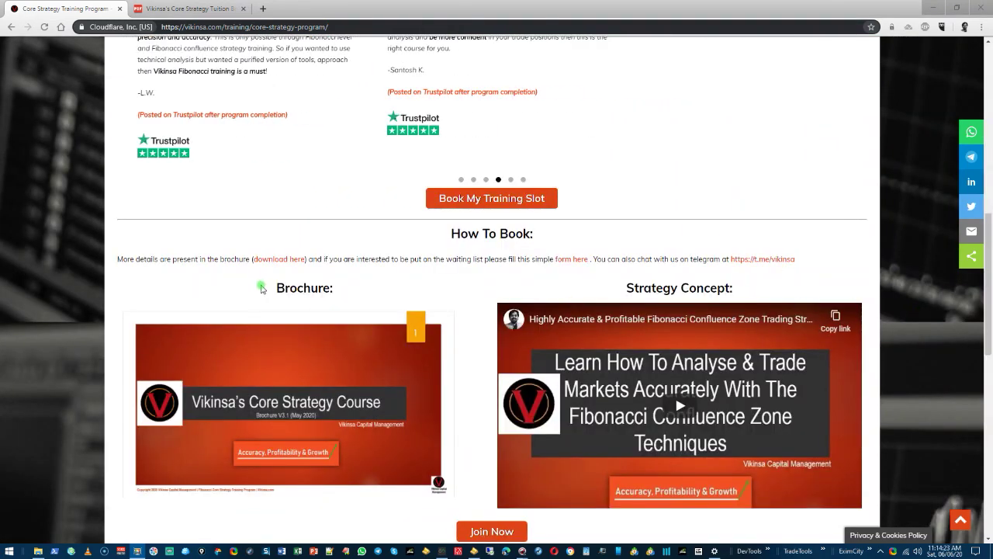
left_click(281, 259)
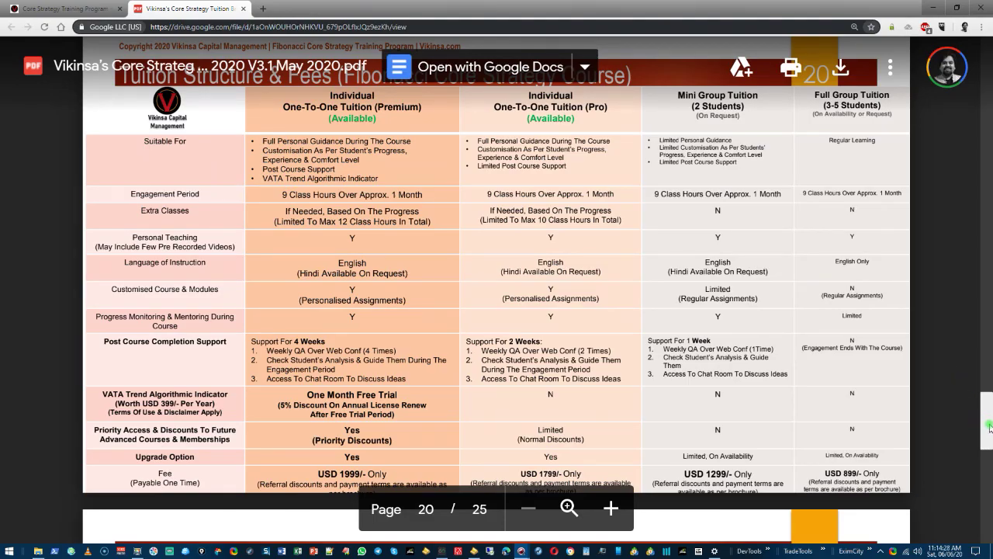
left_click_drag(986, 411, 986, 279)
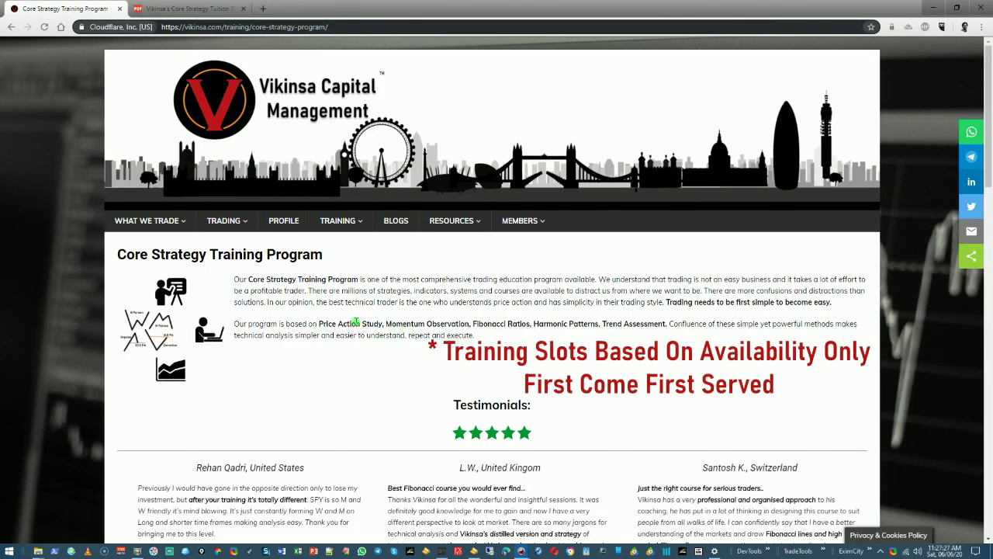
mouse_move(344, 223)
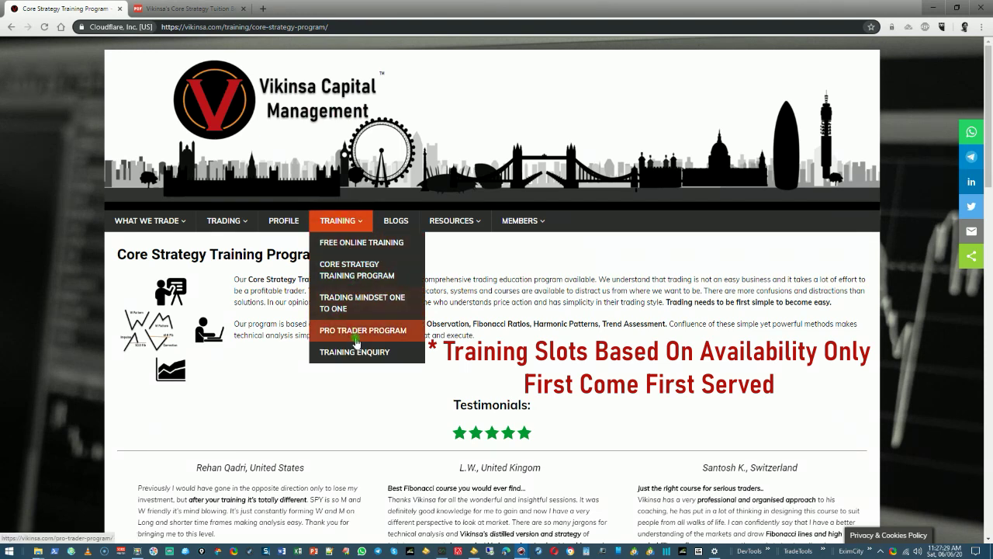